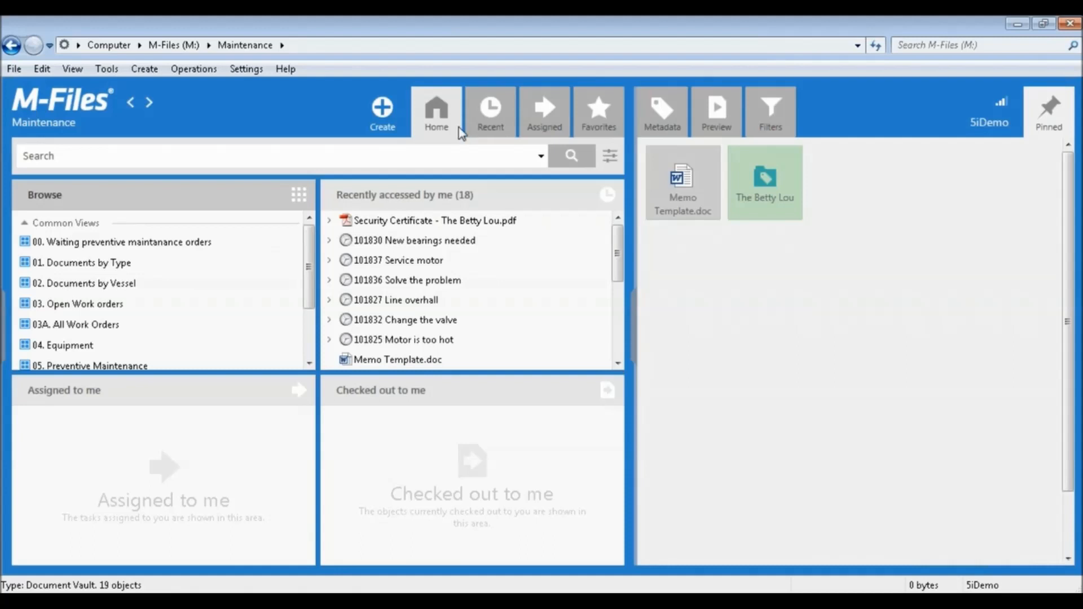
Collapse and restore the pane with the pinned items, and show the task area with the Create and Go To shortcuts.
left_click(634, 334)
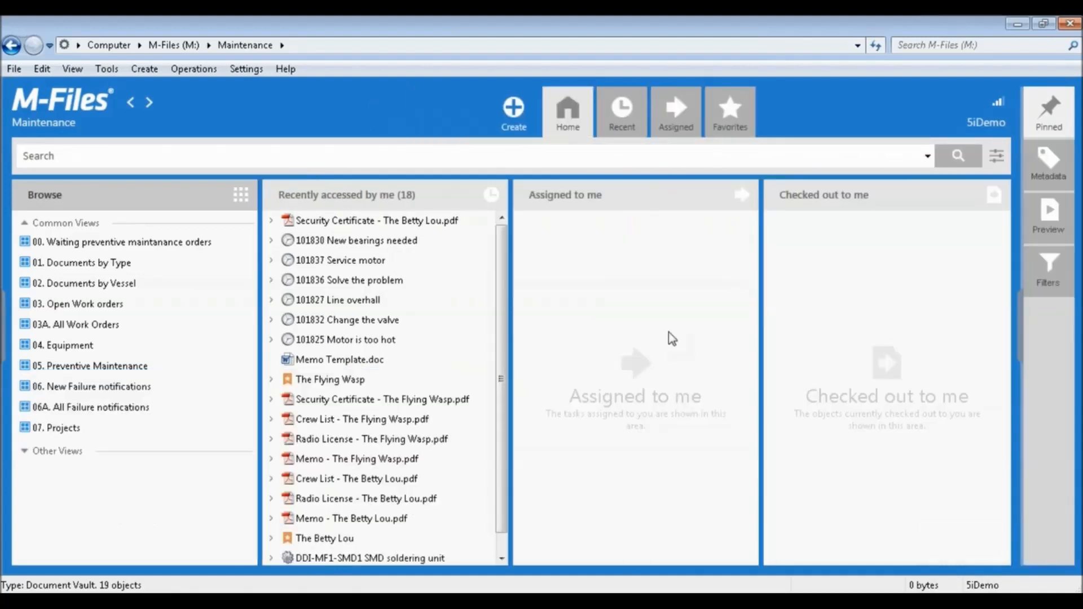
left_click(1020, 339)
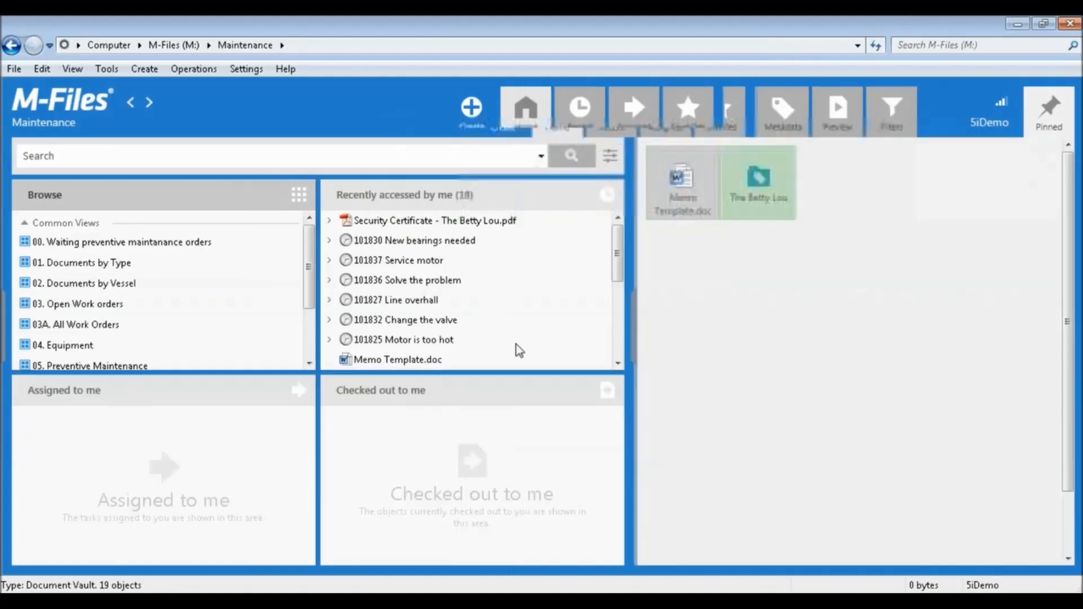
left_click(3, 314)
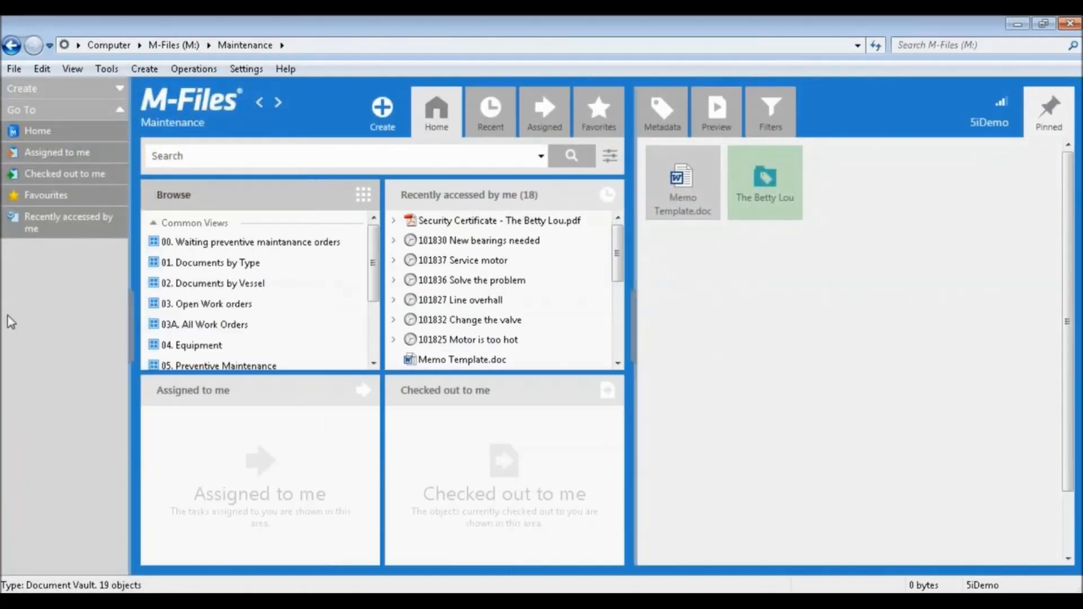
Show the full list of vault views and expand the Other Views group.
left_click(225, 208)
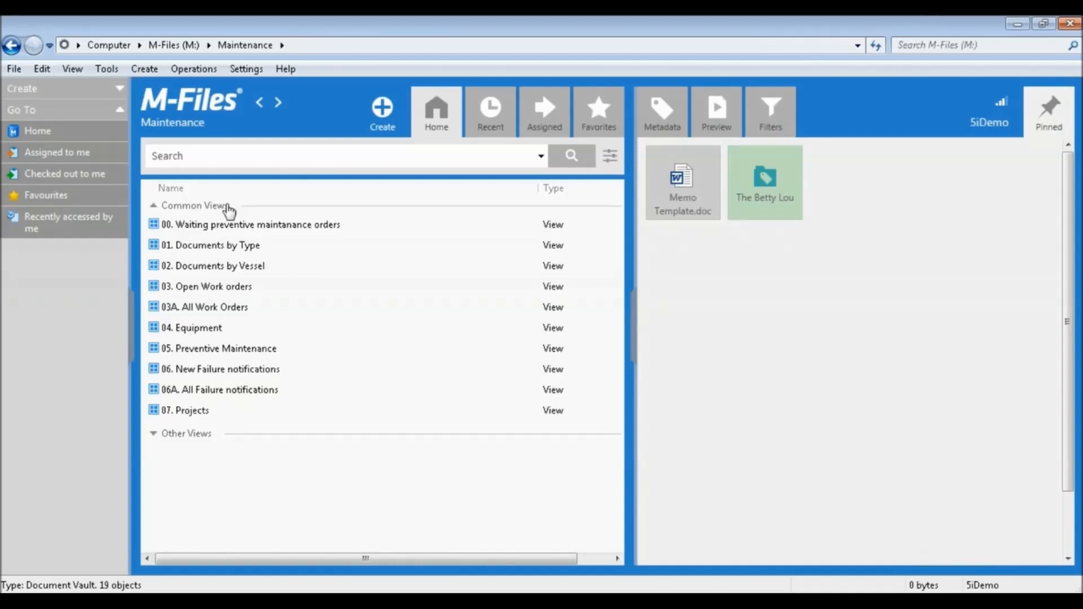
left_click(213, 434)
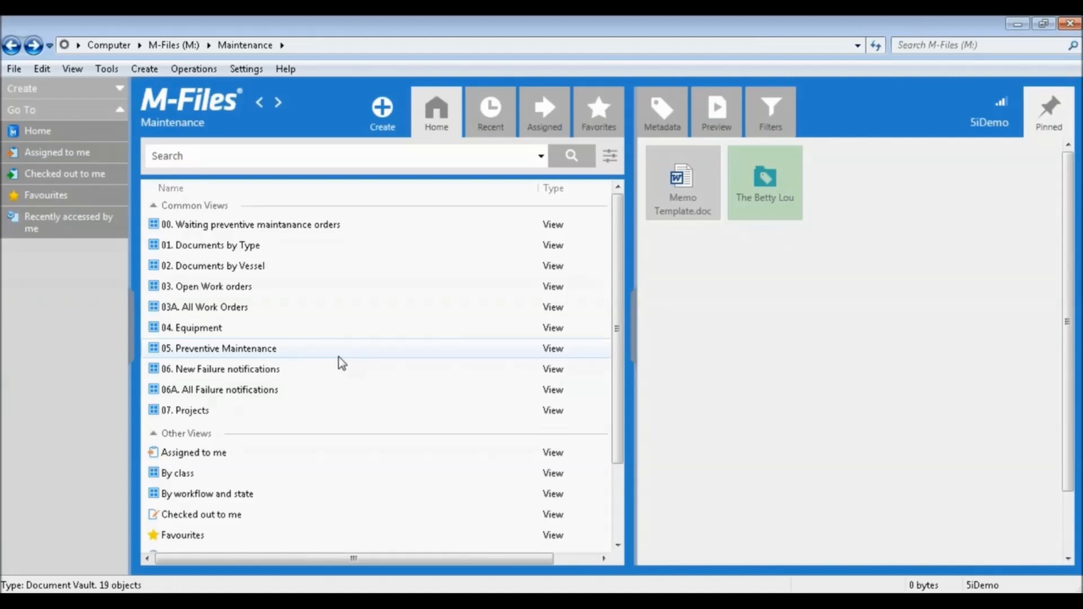
Browse 01. Documents by Type through Security Certificate to The Betty Lou and view the certificate PDF's metadata.
left_click(259, 248)
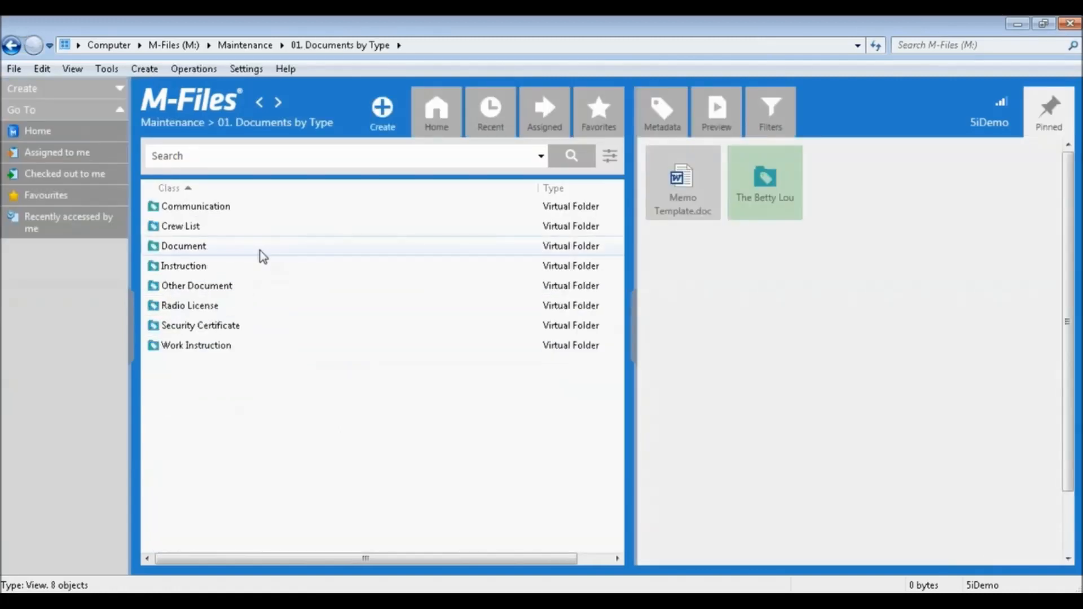
double_click(240, 332)
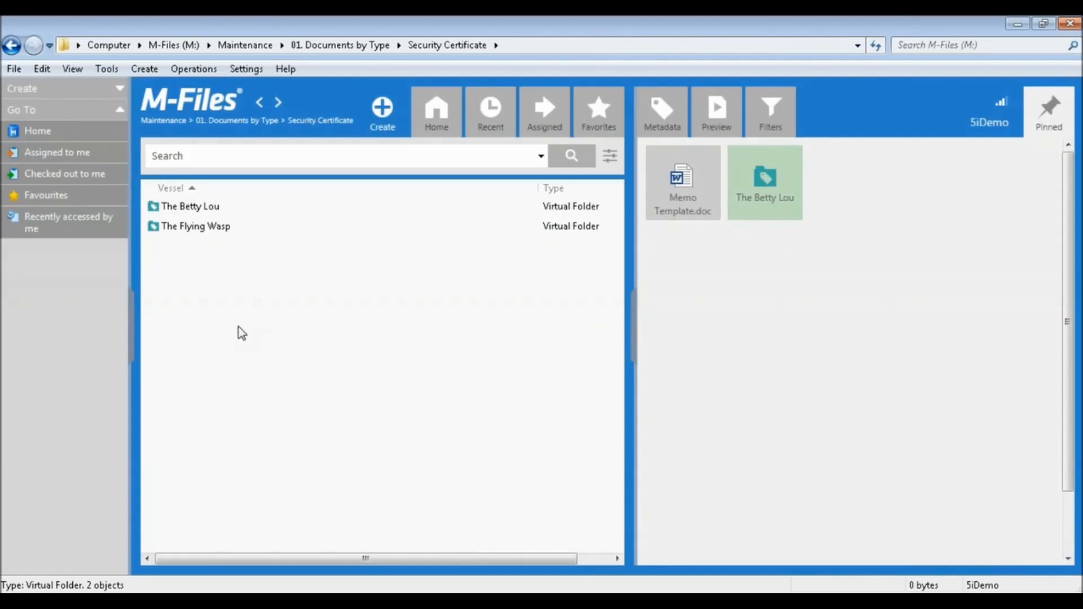
left_click(219, 207)
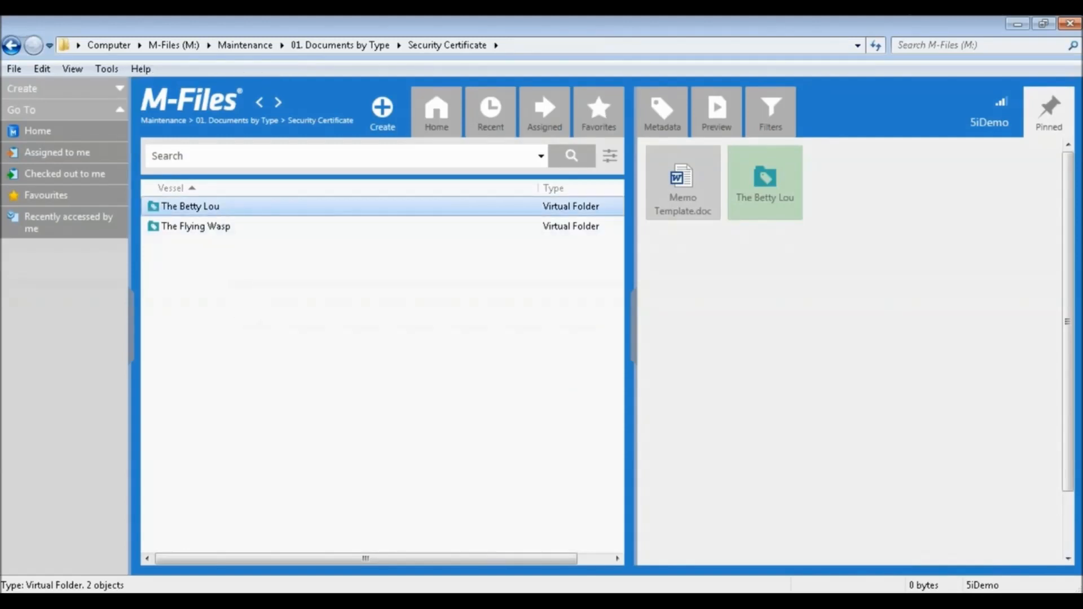
double_click(219, 207)
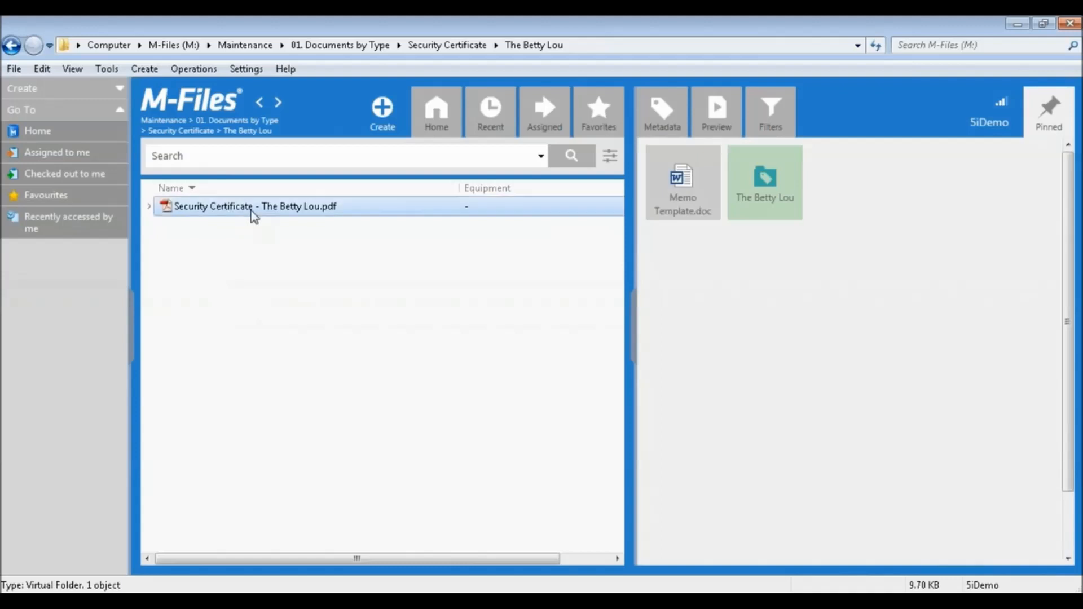
left_click(252, 212)
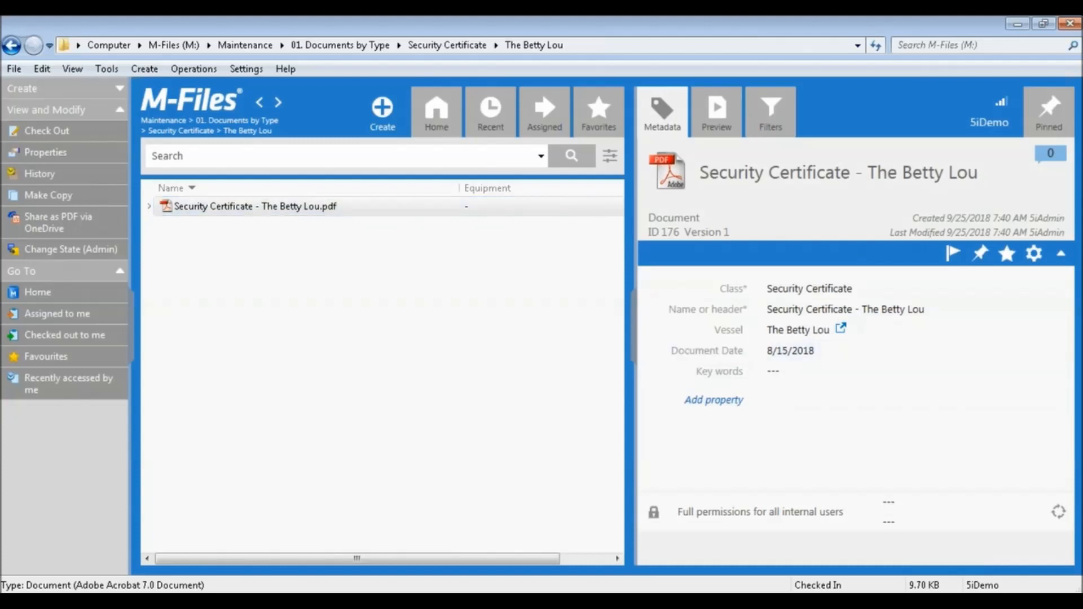
Return to the home view, browse 02. Documents by Vessel to The Betty Lou, and view its security certificate's metadata.
left_click(436, 116)
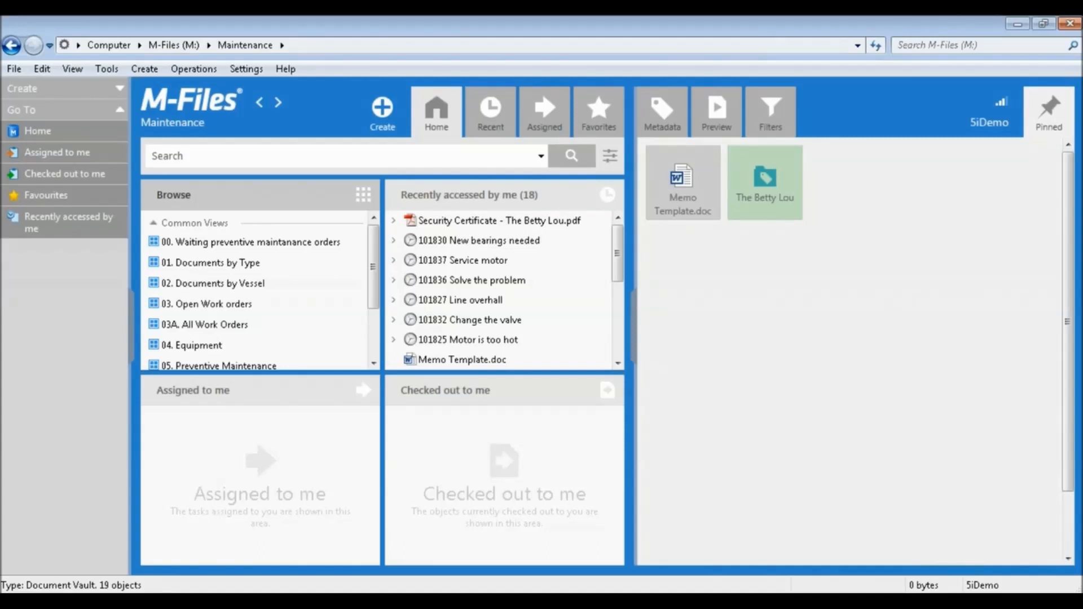
double_click(219, 283)
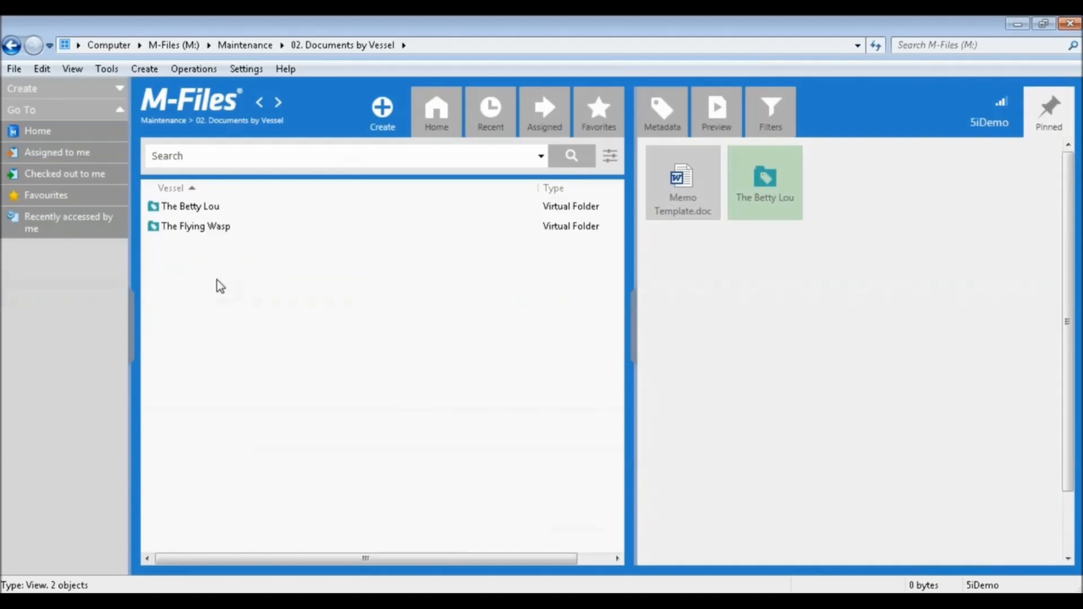
double_click(208, 208)
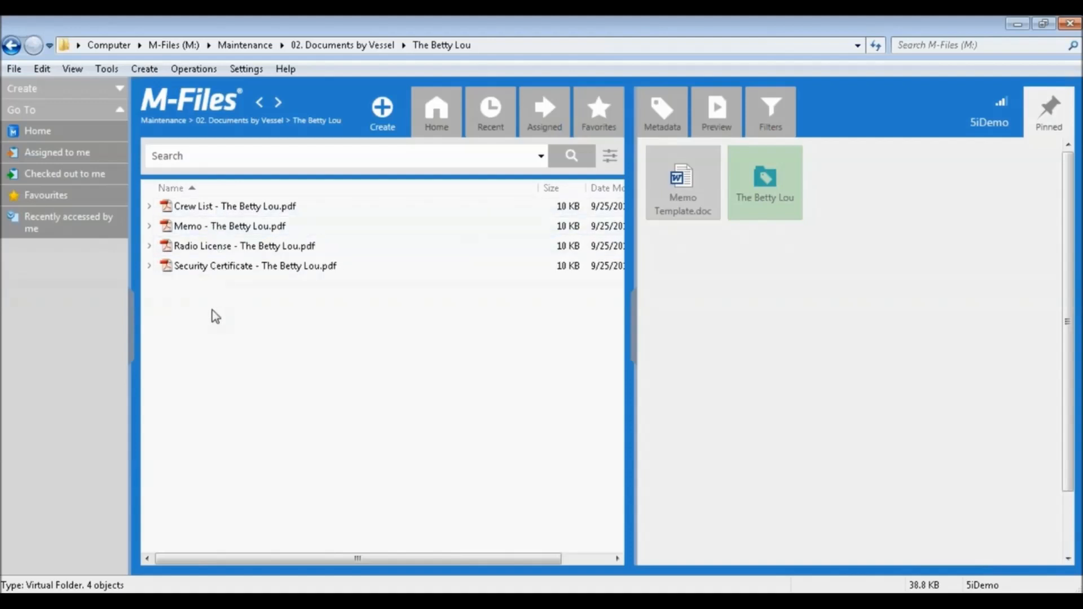
left_click(220, 266)
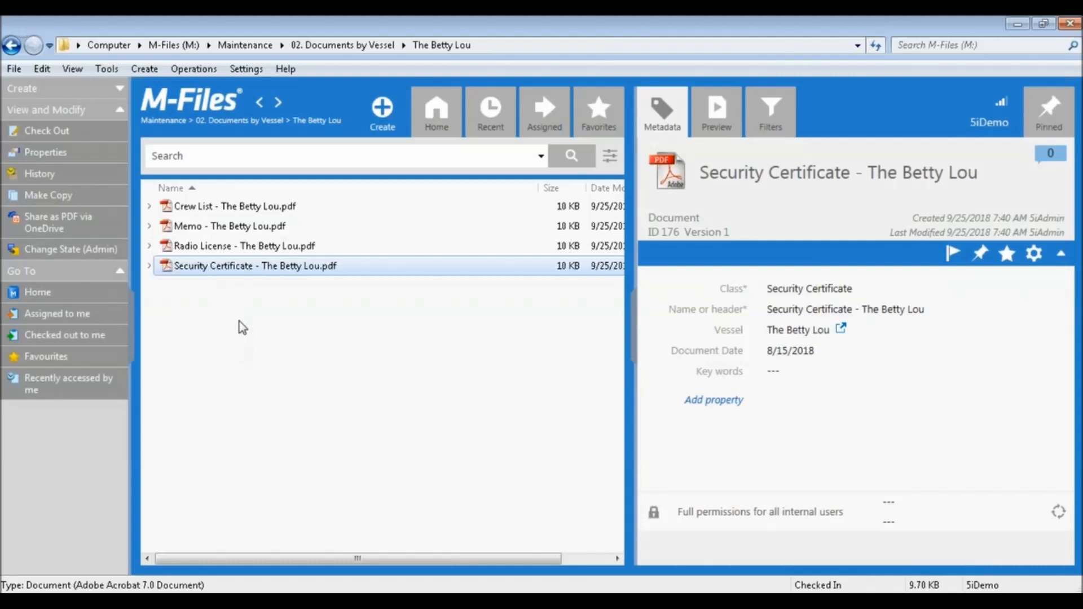
Search the vault from the home view for "betty lou security" and preview the Security Certificate - The Betty Lou PDF.
left_click(434, 127)
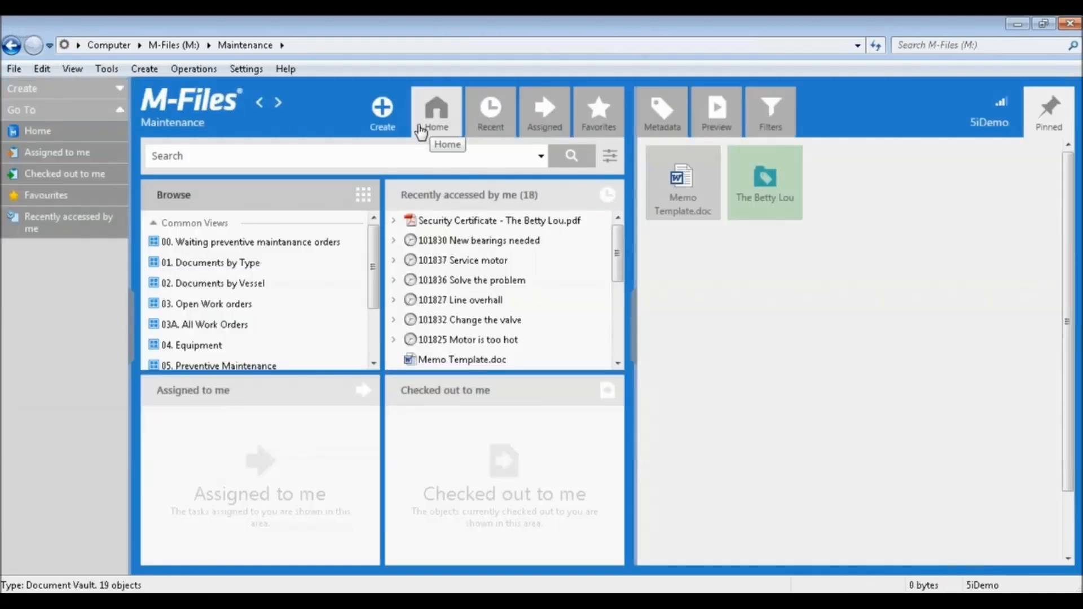
left_click(275, 159)
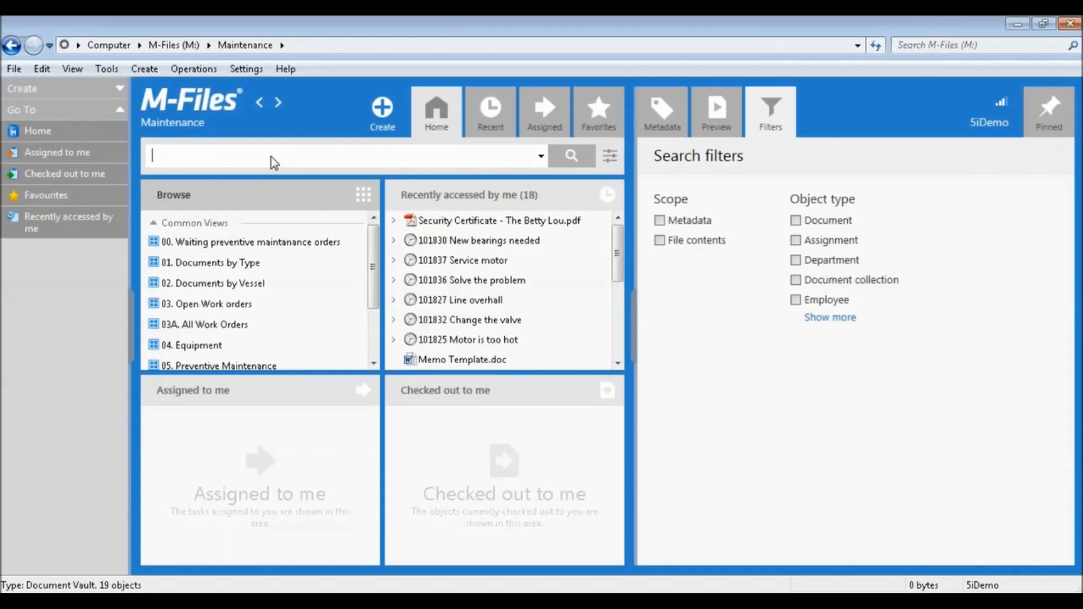
type("betty lou security")
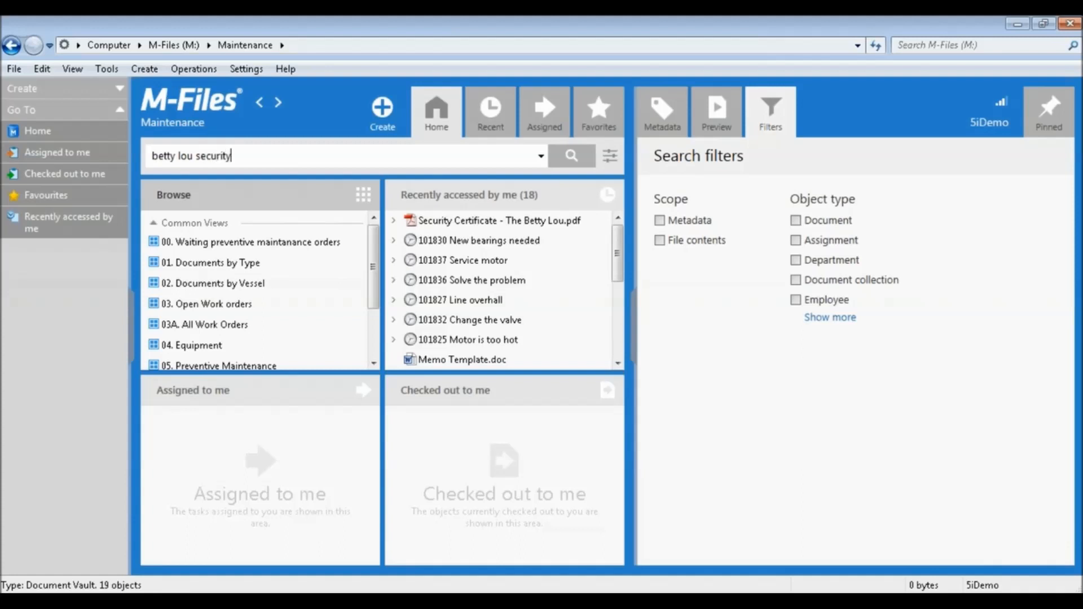
key("Return")
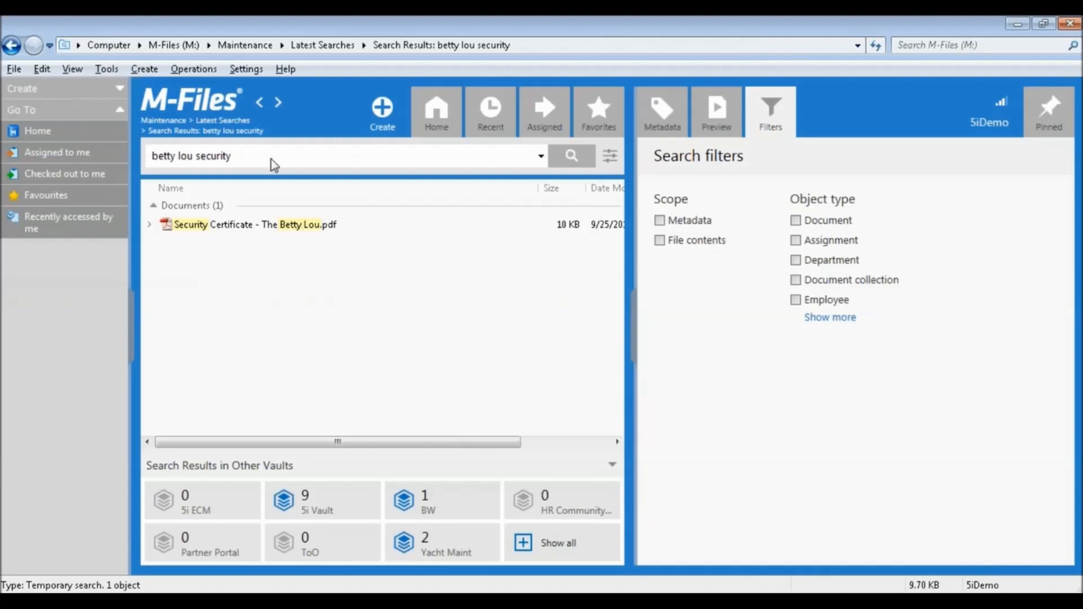
left_click(285, 226)
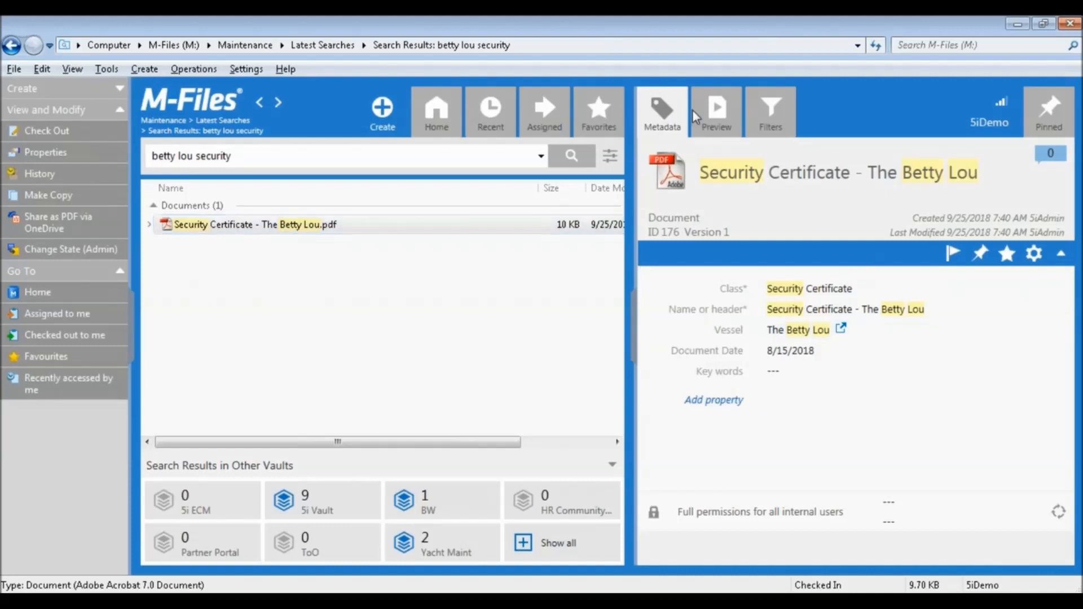
left_click(717, 113)
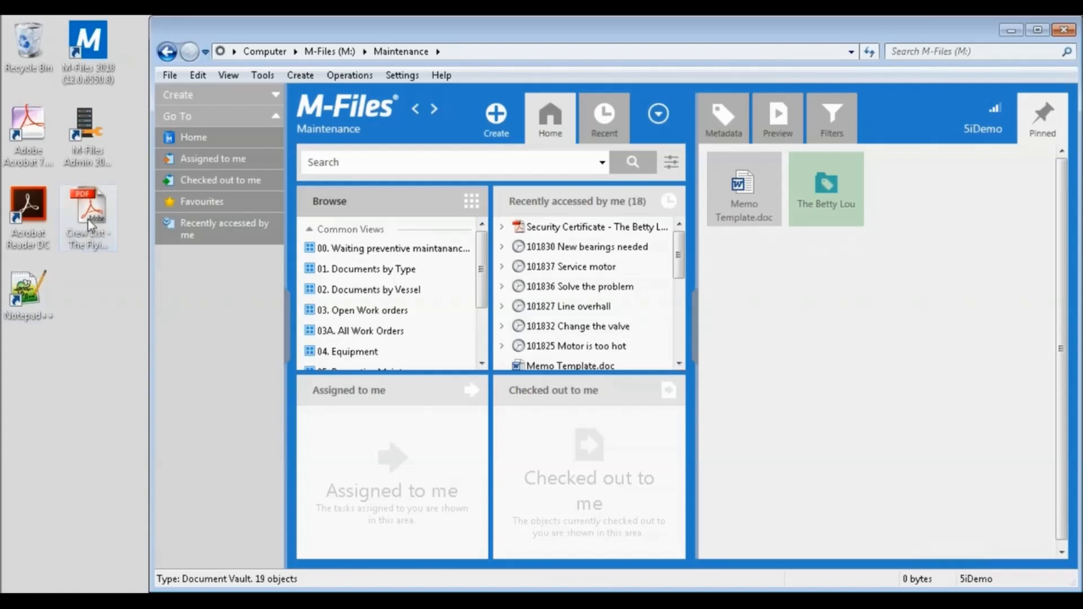
Add the desktop's Crew List PDF for The Flying Wasp to the vault as a new document with class Crew List.
left_click_drag(89, 223, 346, 472)
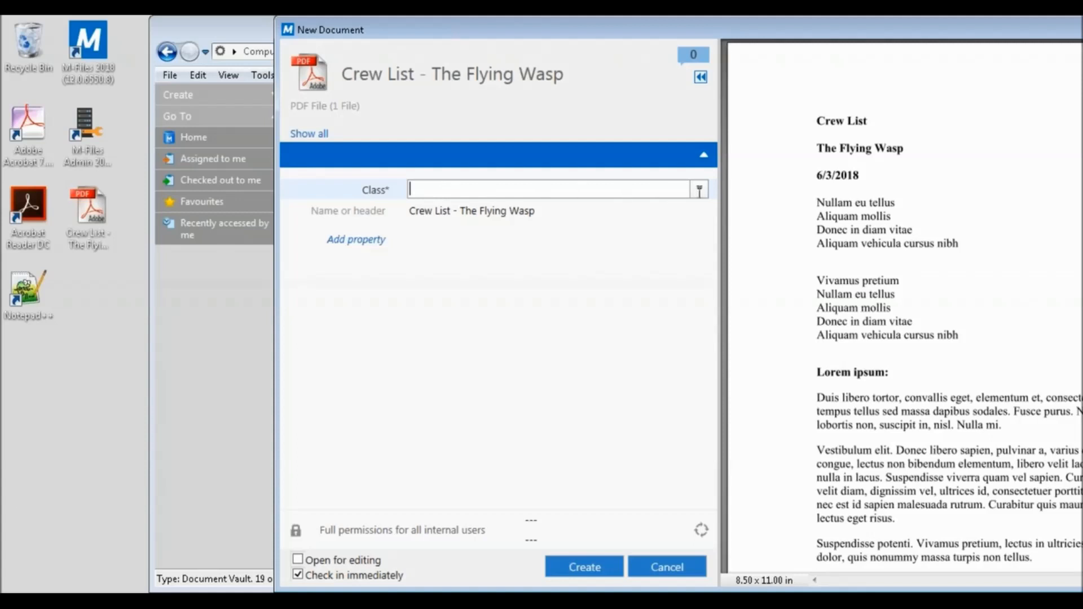
left_click(699, 189)
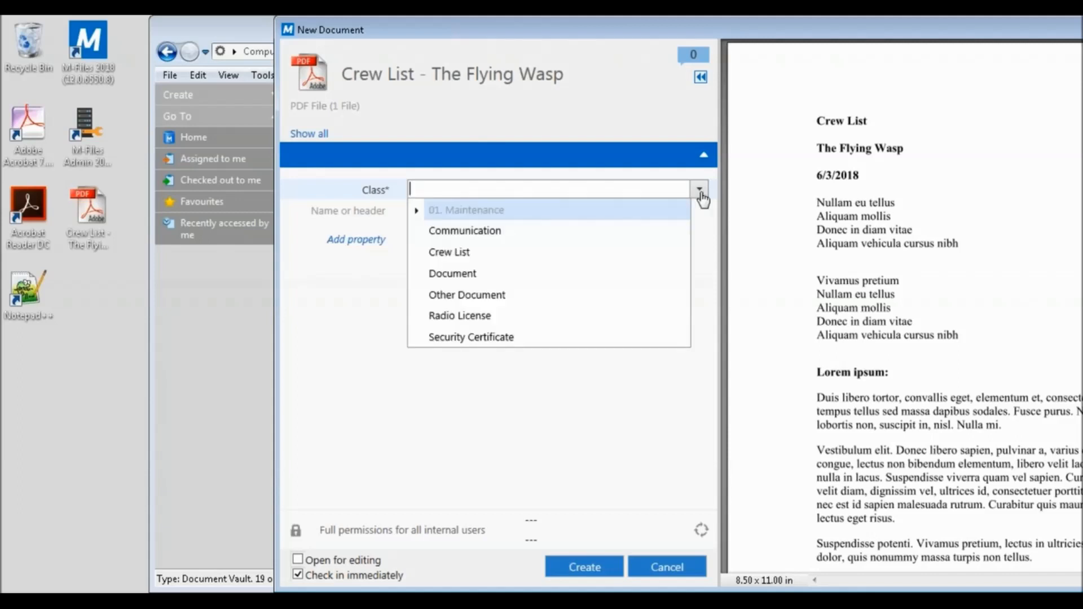
left_click(417, 210)
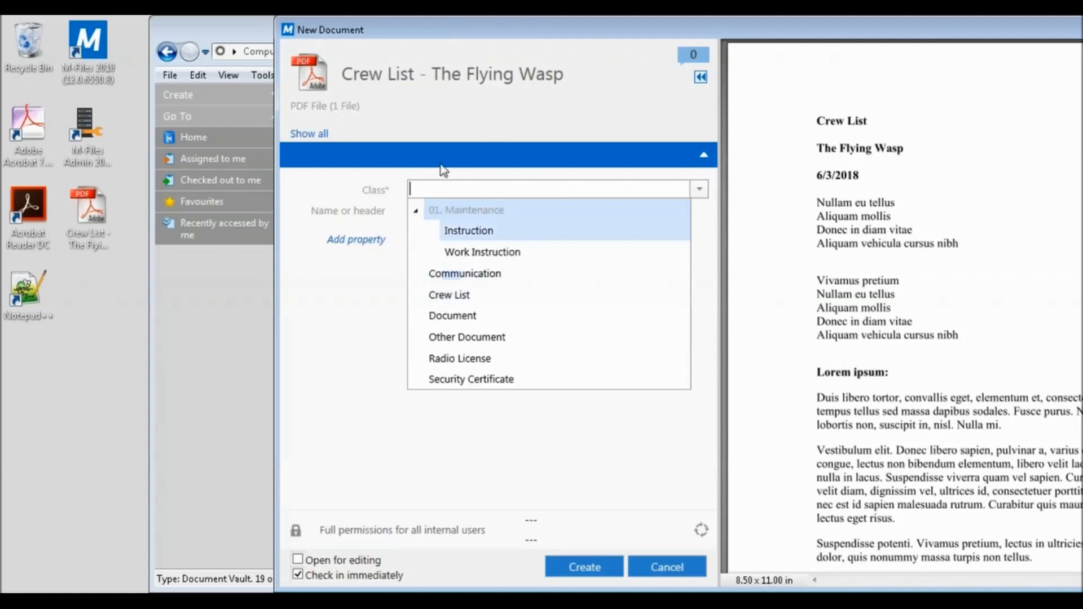
type("crew")
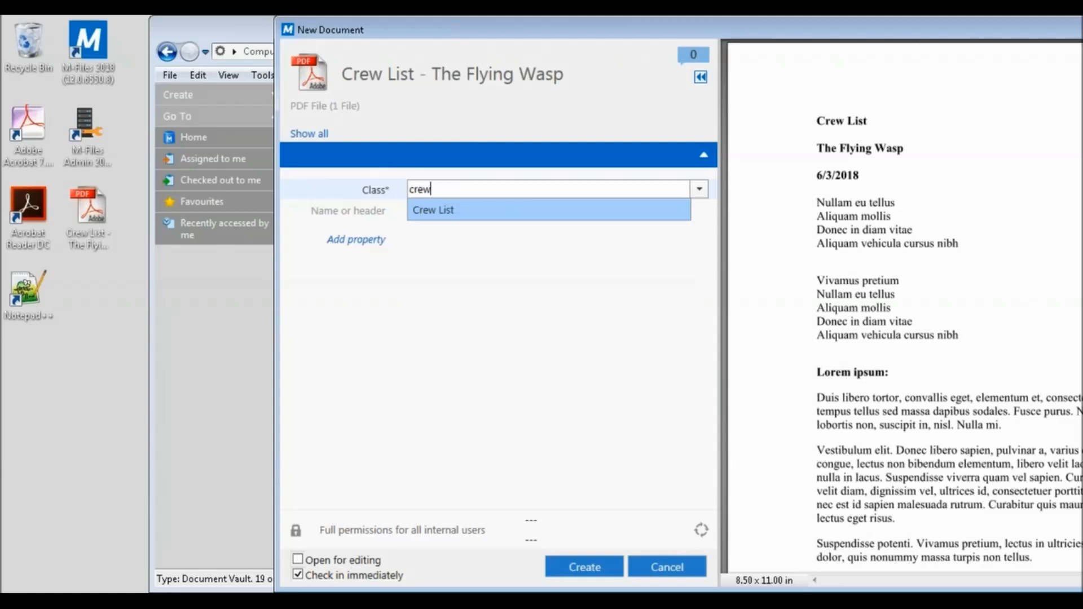
left_click(445, 218)
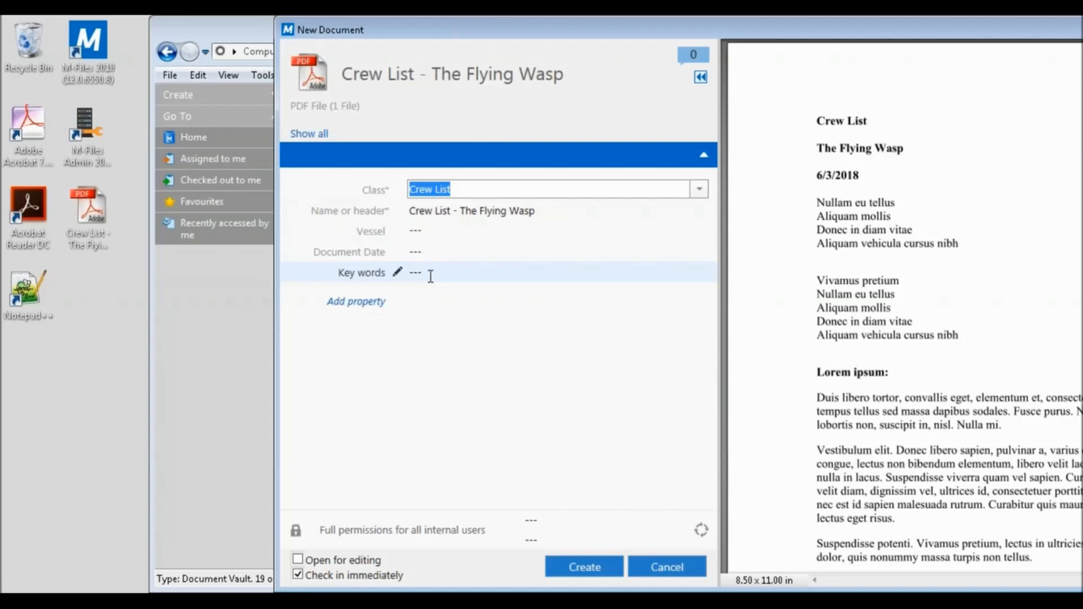
Set the vessel to The Flying Wasp and the document date to today, 9/25/2018, and create the crew list document.
left_click(443, 242)
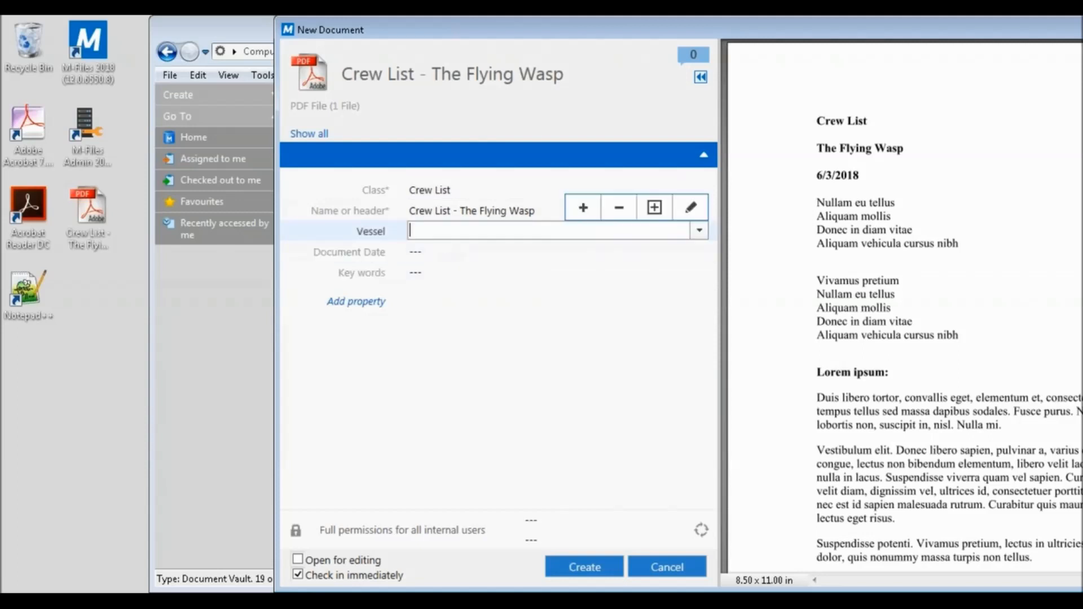
type("f")
left_click(447, 252)
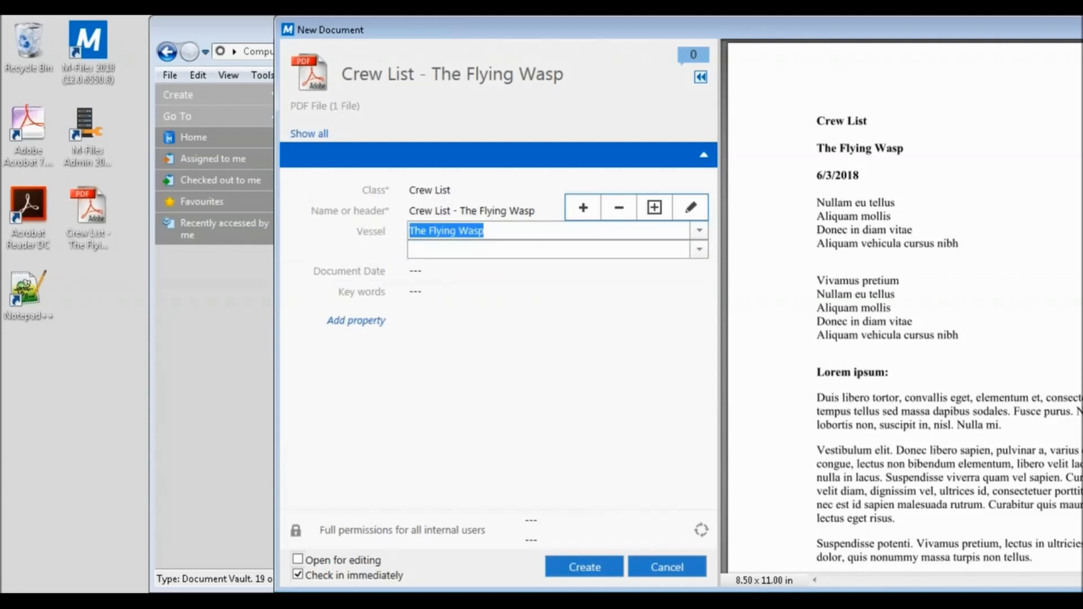
left_click(442, 270)
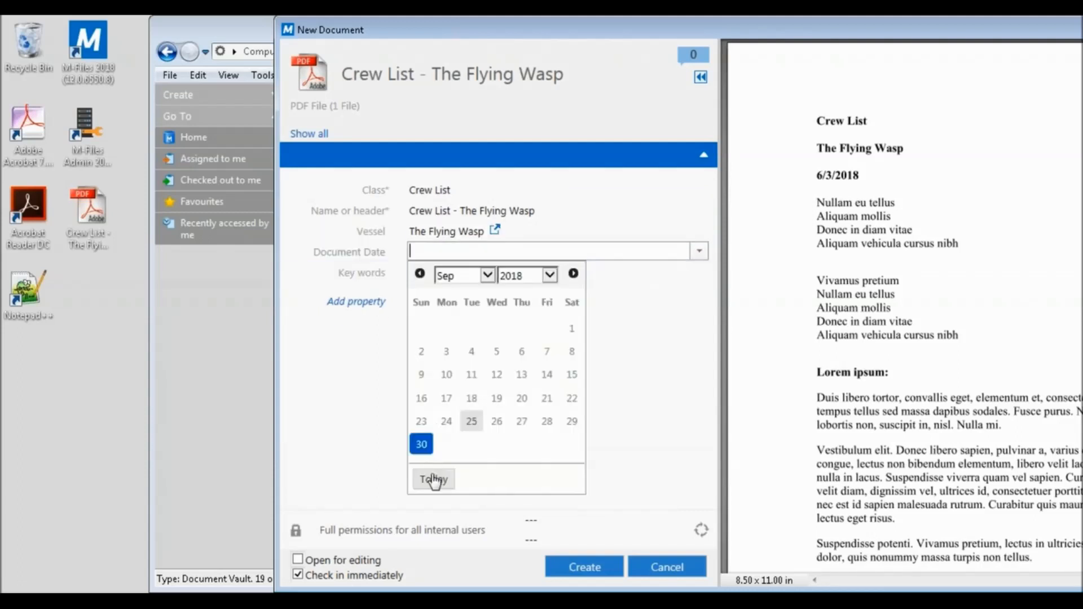
left_click(434, 479)
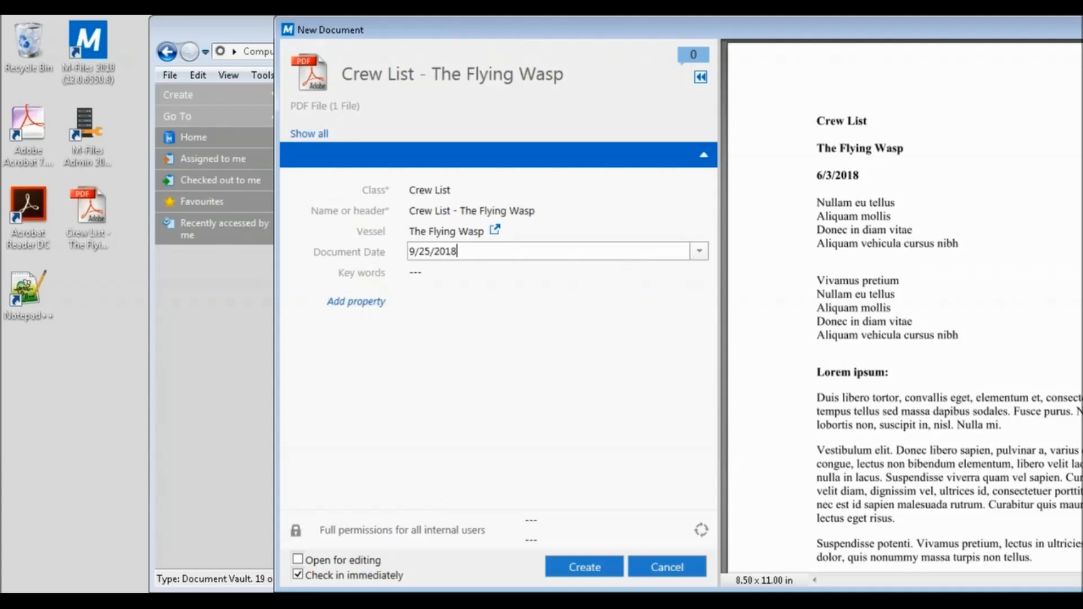
left_click(564, 569)
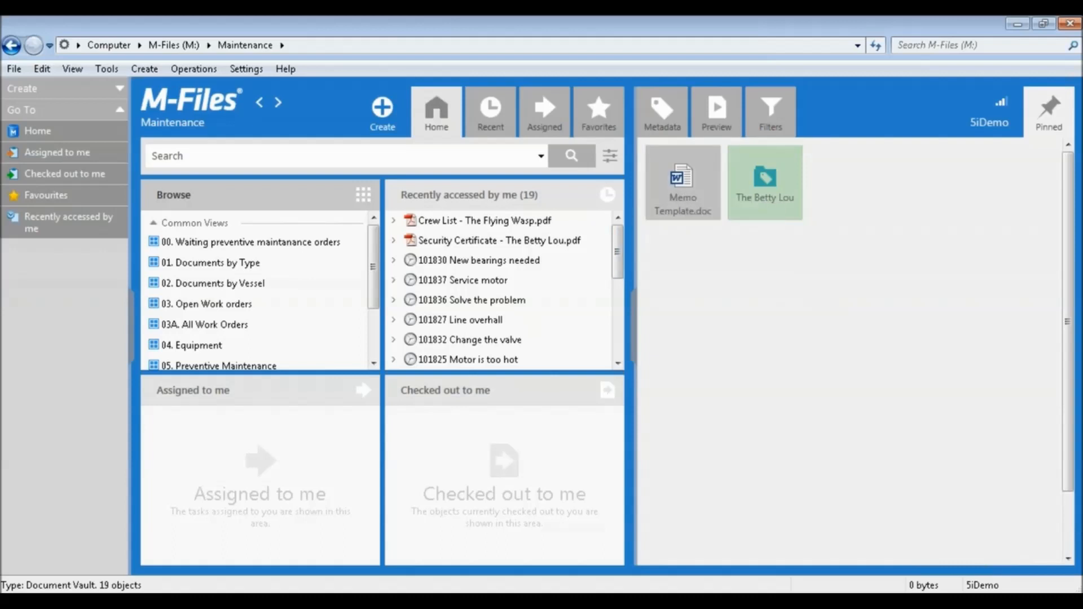
Start a new document from the pinned Memo Template and name it Memo for Flying Wasp.
left_click(682, 186)
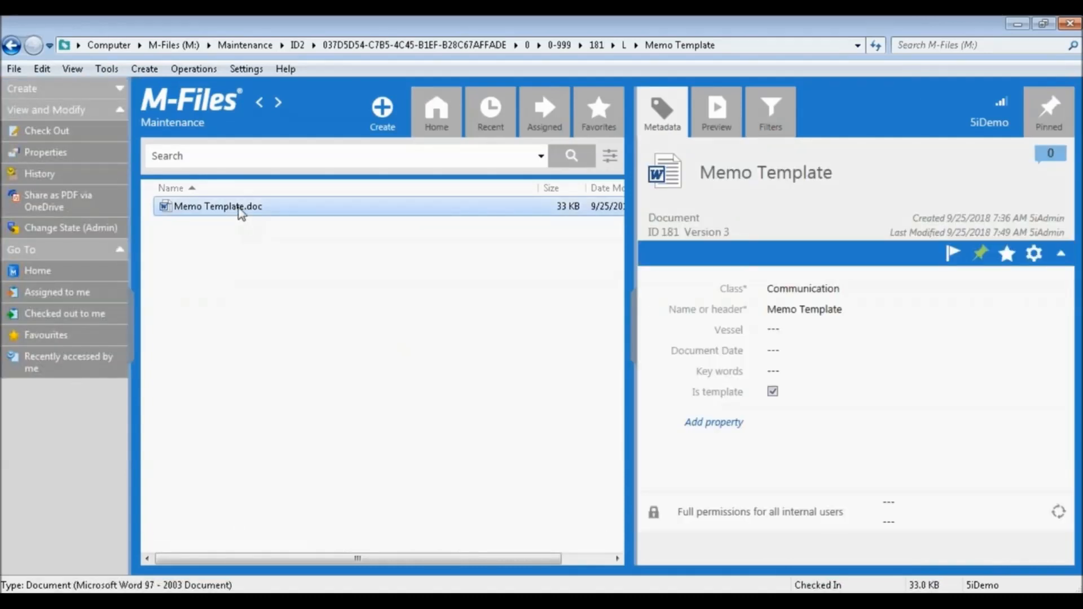
double_click(242, 208)
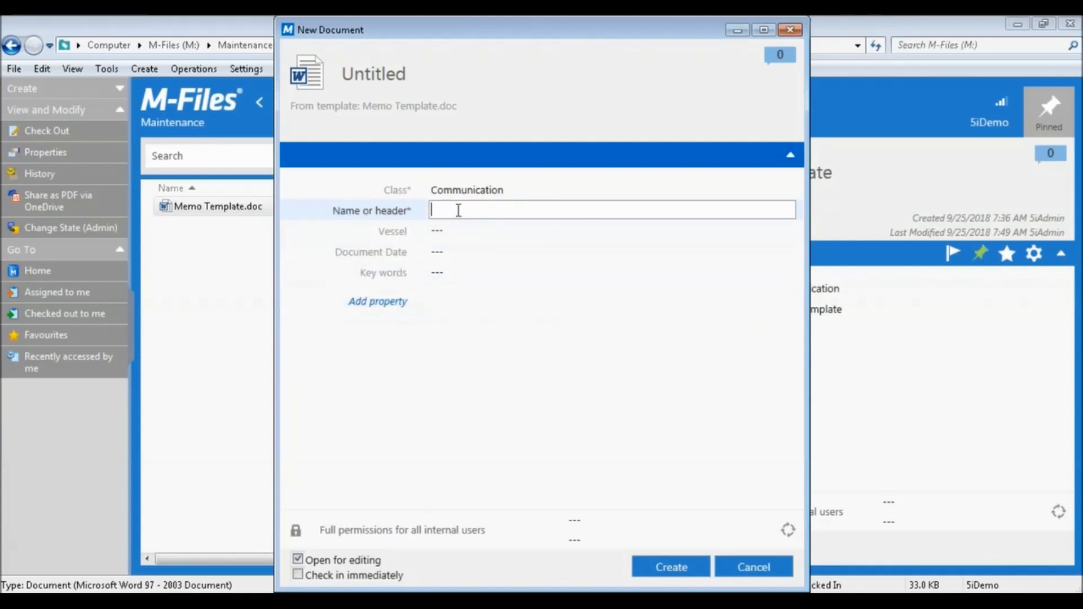
type("Memo for Flying Wasp")
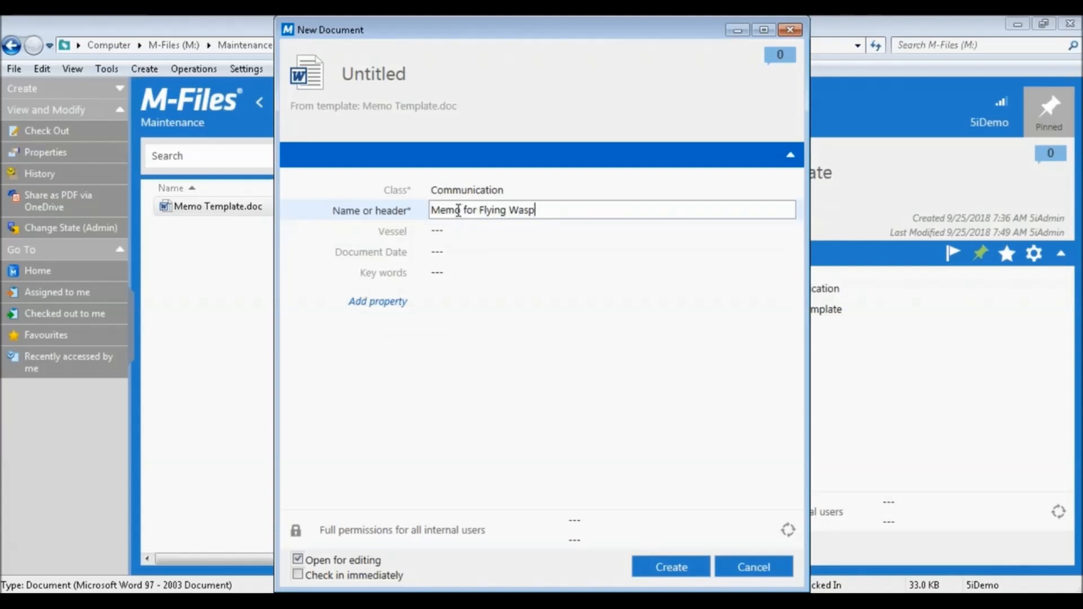
key("Tab")
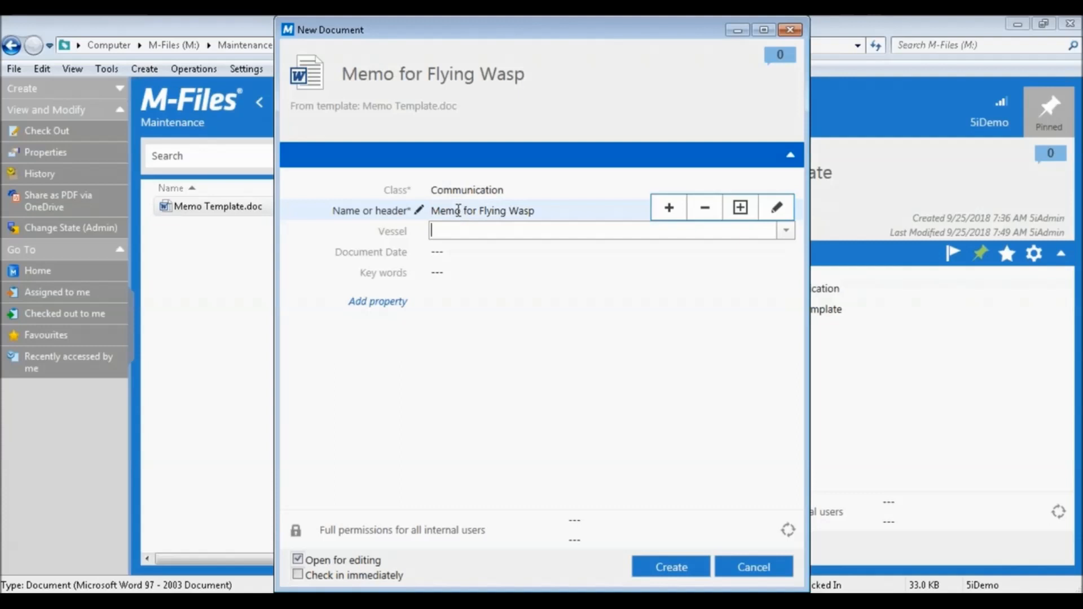
Set the new memo's vessel to The Flying Wasp and its document date to today, 9/25/2018.
type("f")
key("Return")
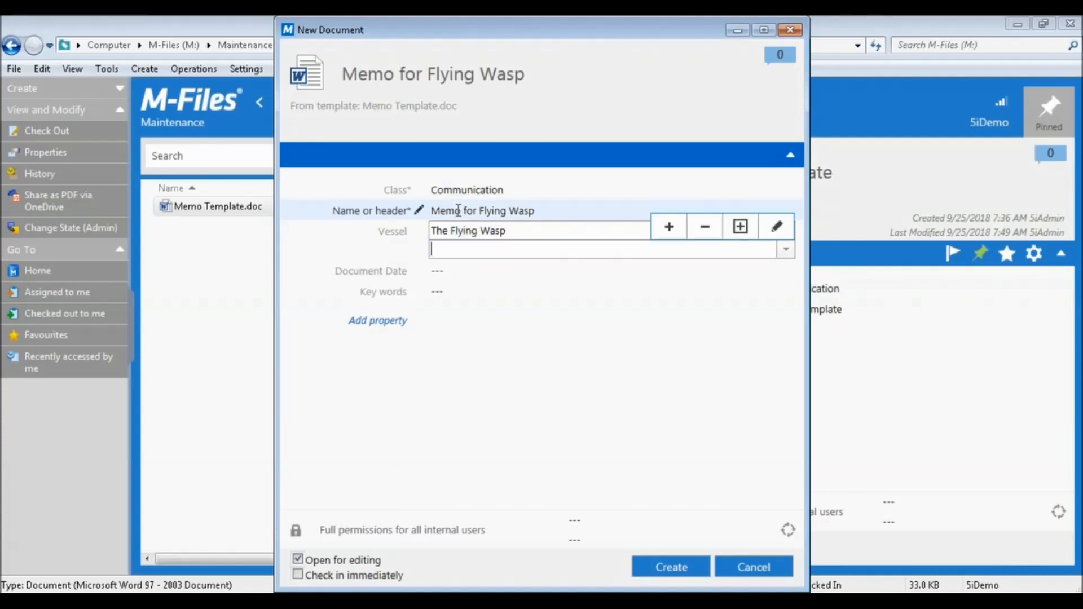
key("Tab")
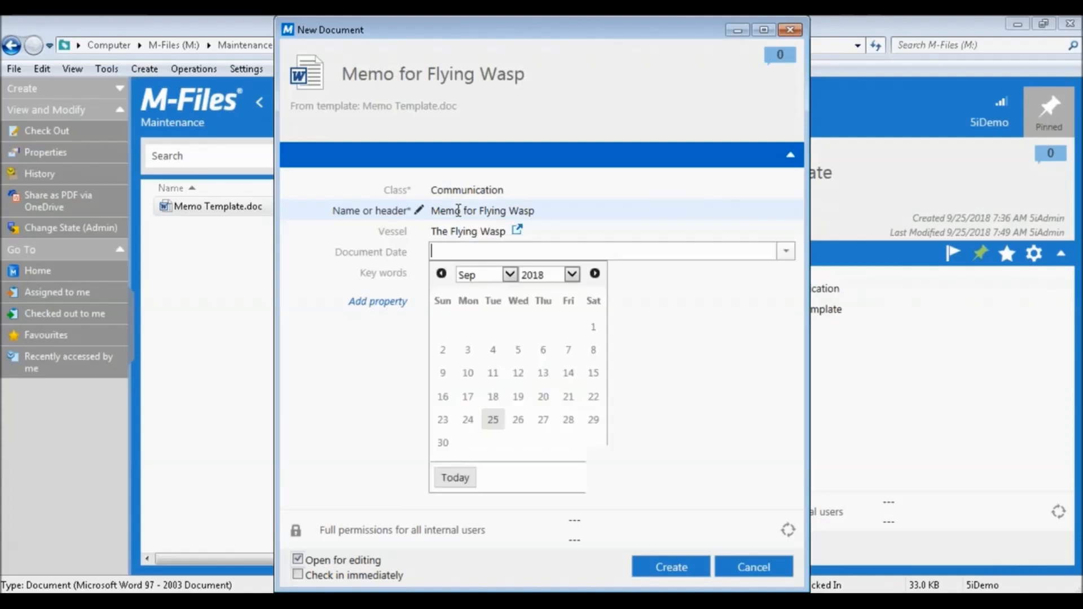
left_click(443, 479)
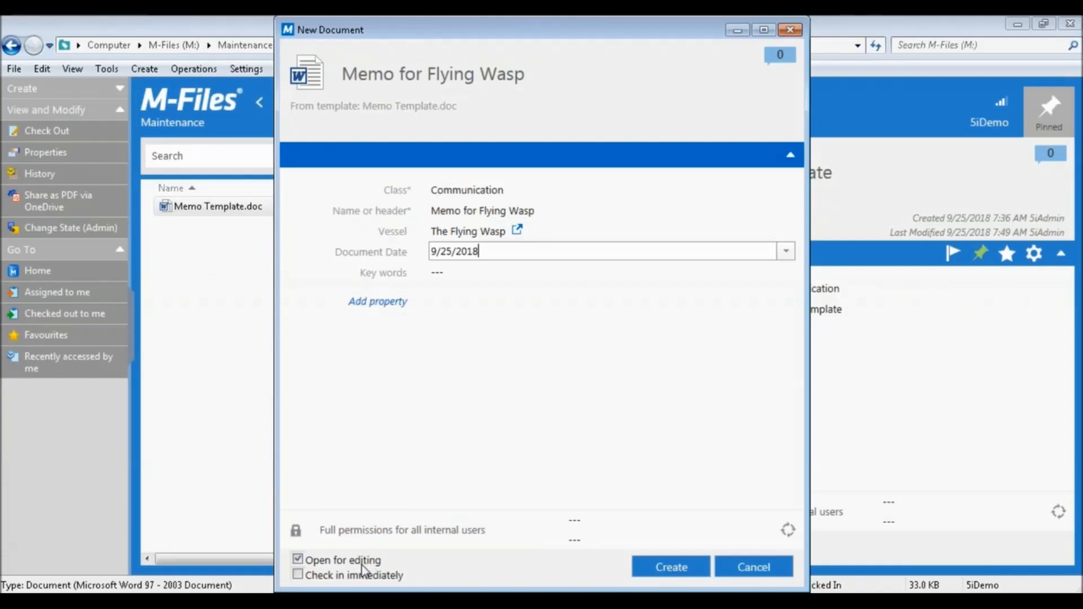
Create the memo opened for editing, and check the vessel and date lines in the Word document.
left_click(653, 569)
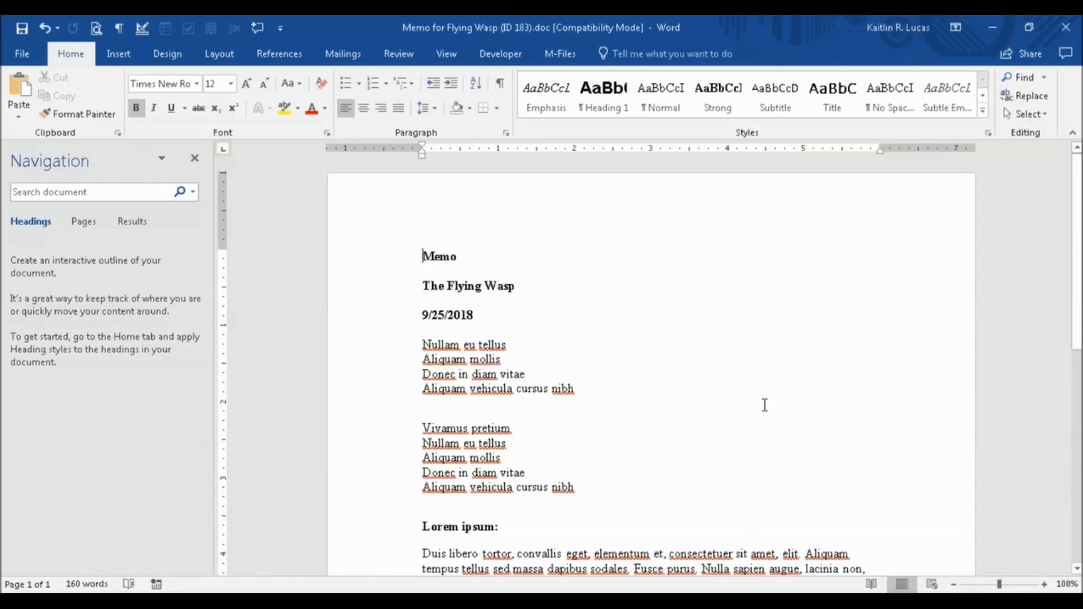
triple_click(485, 284)
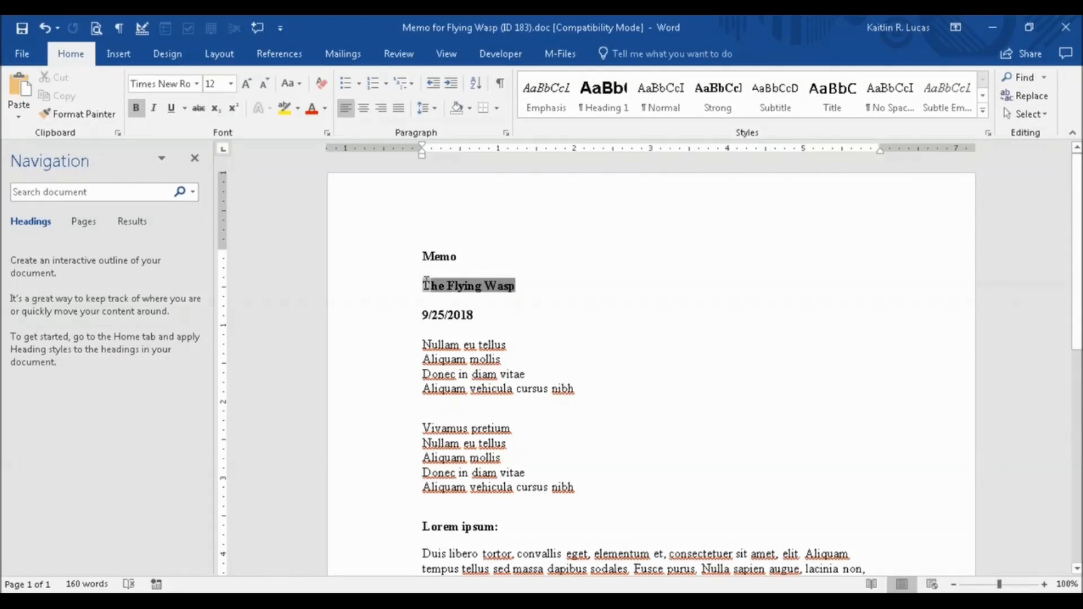
left_click(474, 313)
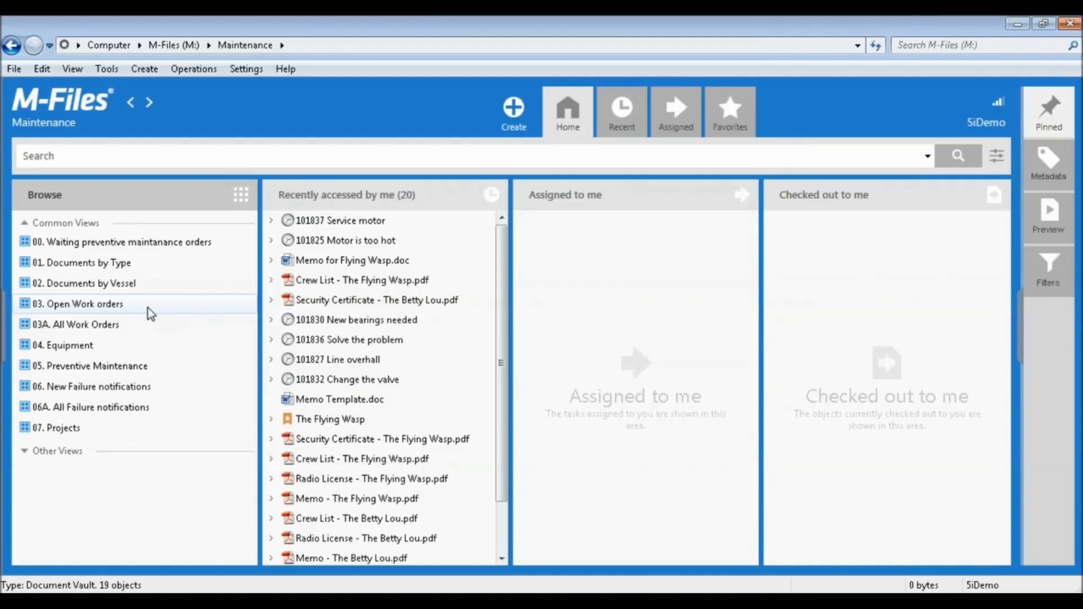
Open the 03. Open Work orders view in the Maintenance vault and show the Service motor work order's metadata.
left_click(117, 307)
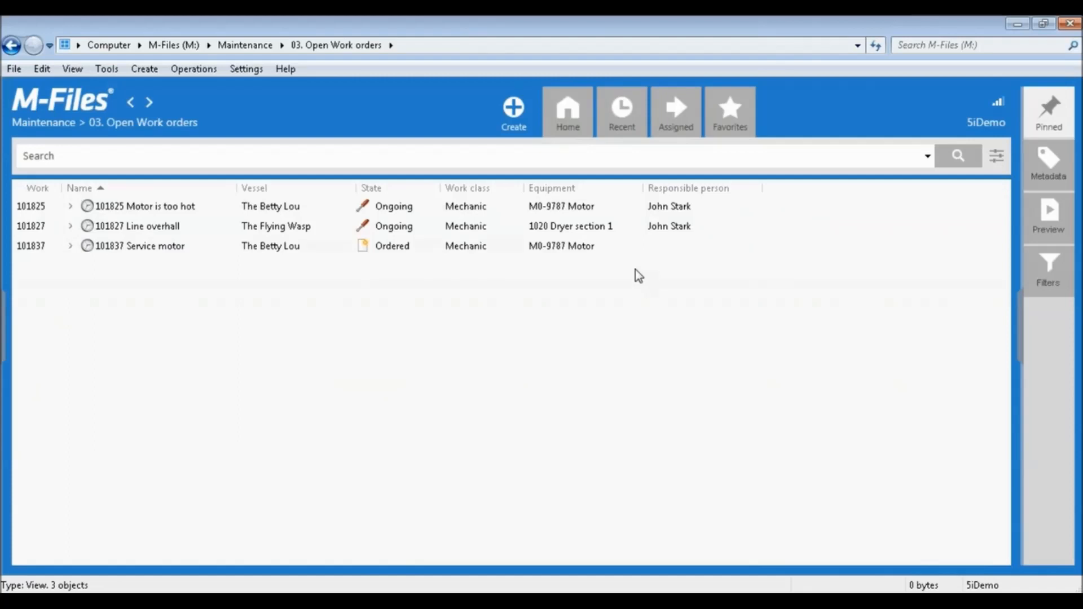
left_click(266, 255)
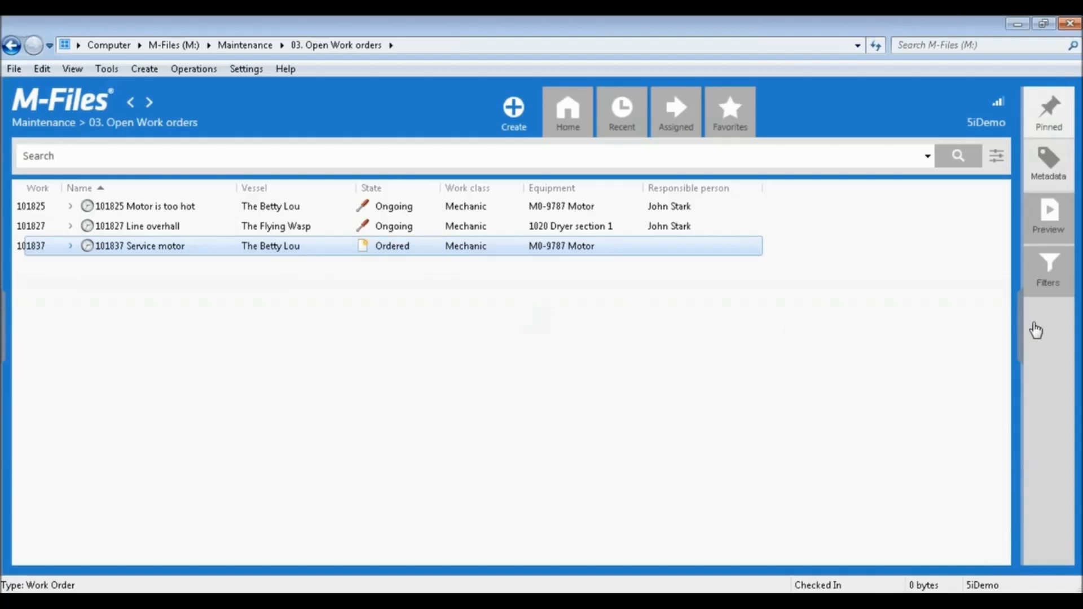
left_click(1024, 328)
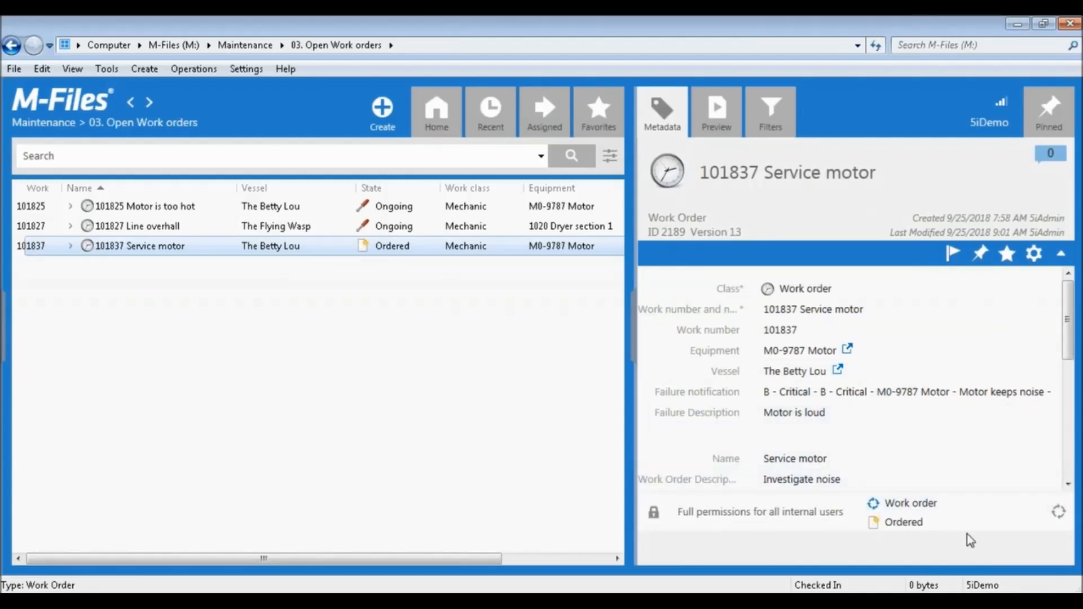
Set the Service motor work order's responsible person to the one assigned to the other open orders, and save.
scroll(913, 395, "down", 3)
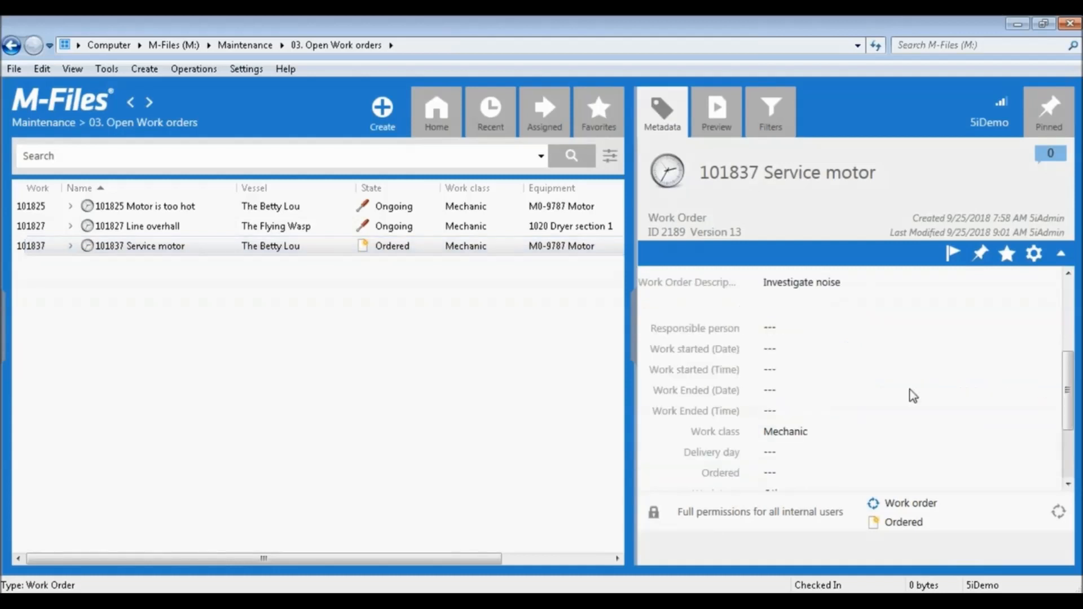
left_click(756, 328)
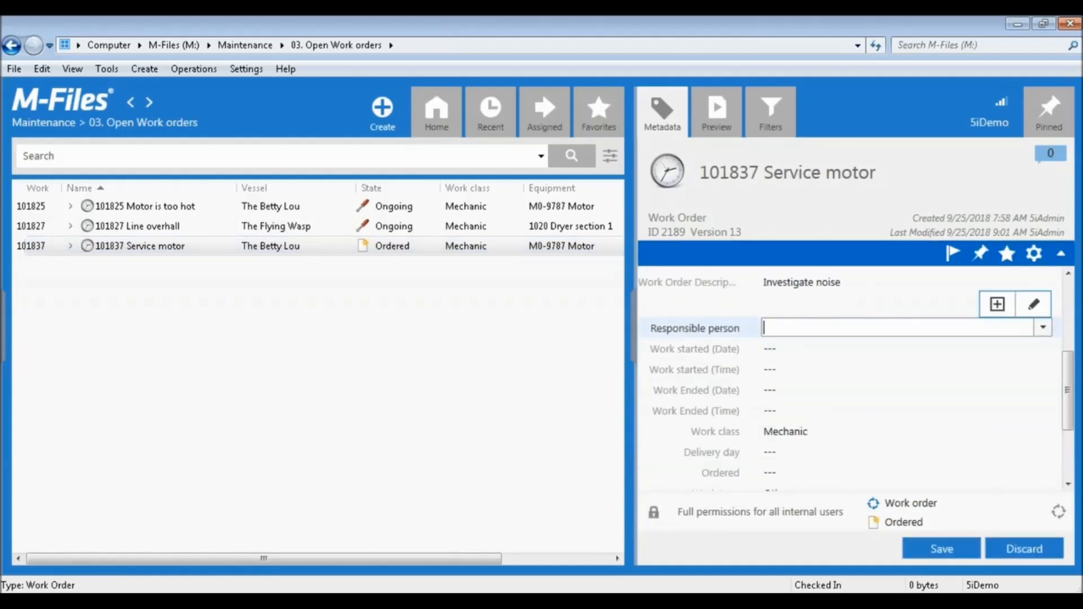
type("j")
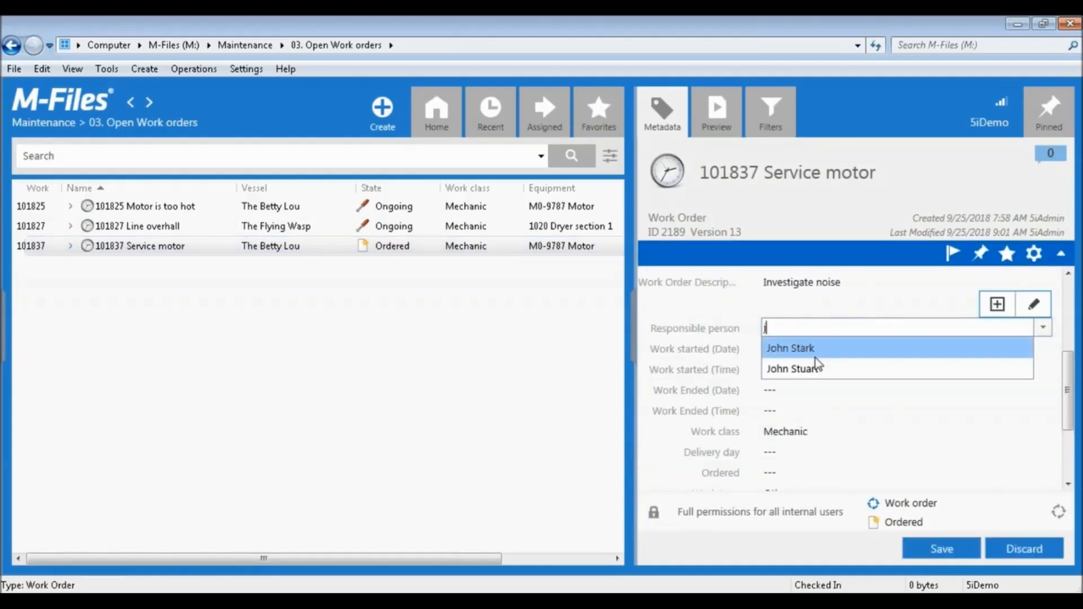
left_click(818, 356)
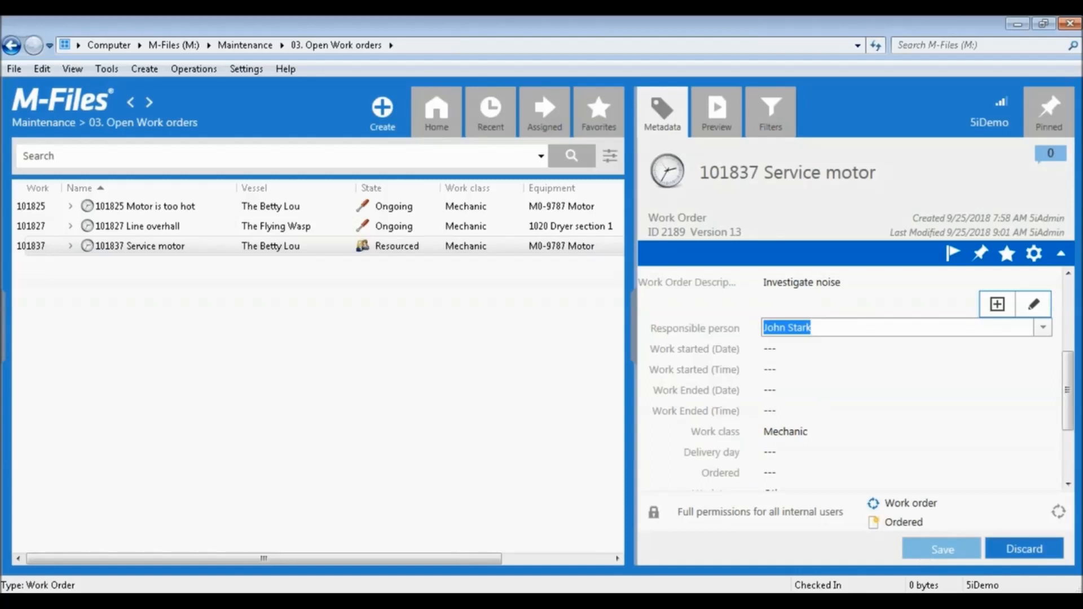
left_click(923, 556)
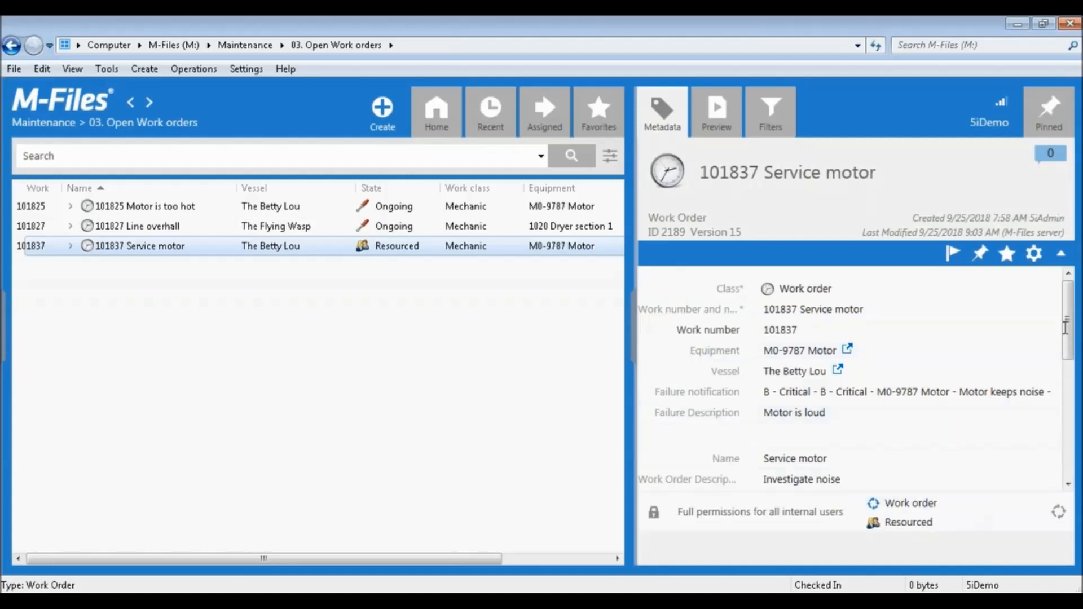
Set the Service motor order's work started date to today, 9/25/2018, and its start time to the current time, and save.
scroll(784, 400, "down", 4)
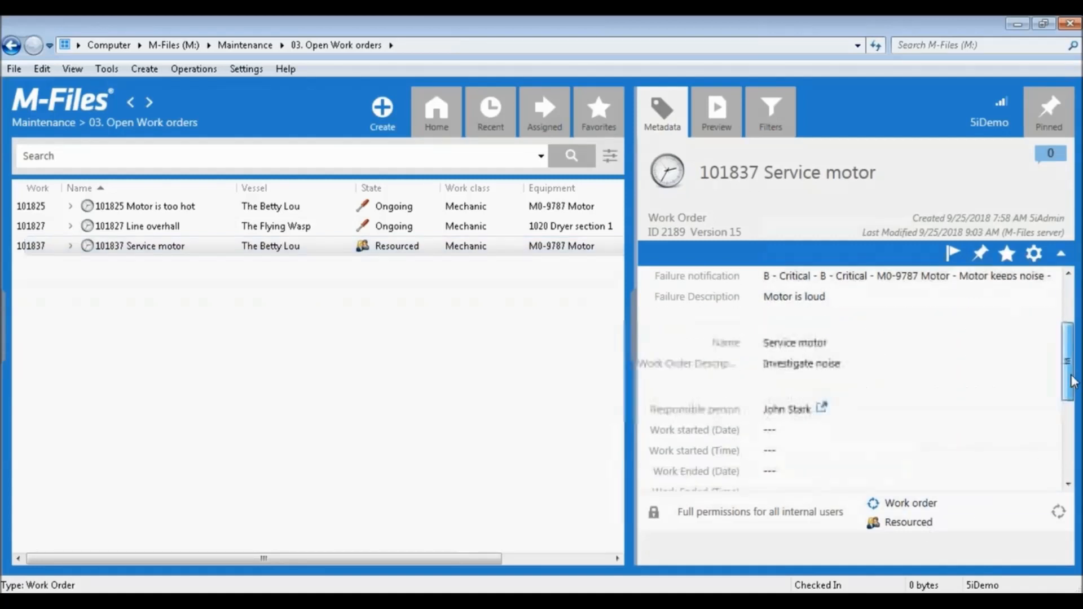
left_click(816, 387)
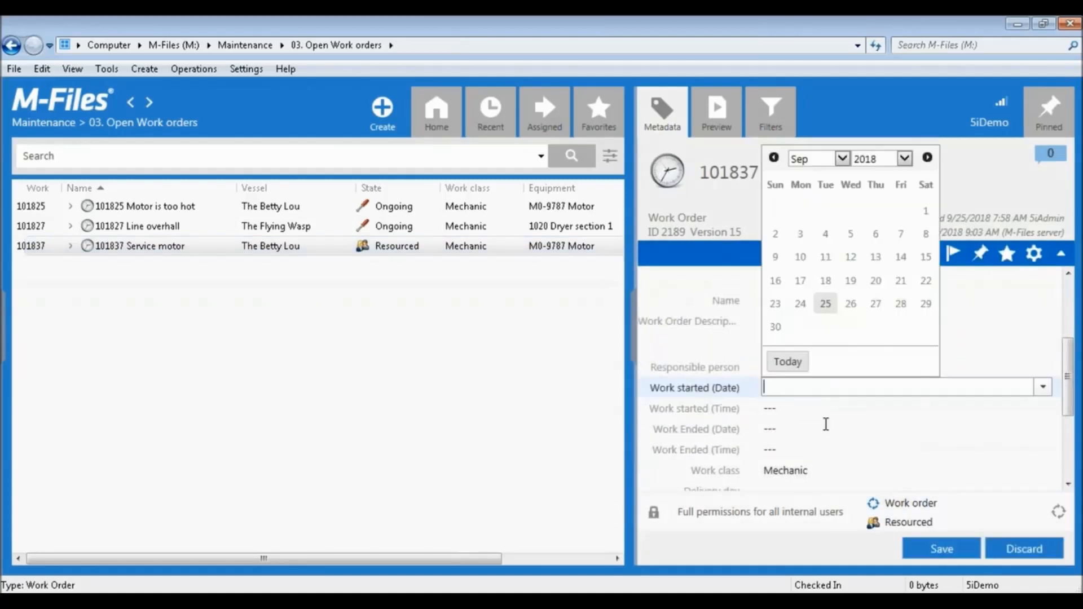
left_click(788, 361)
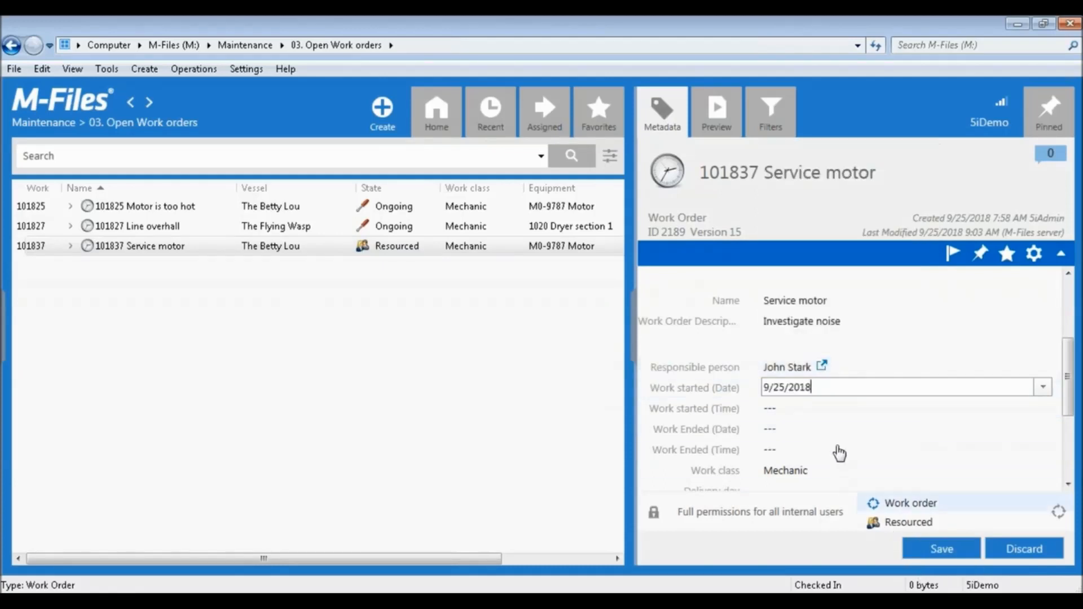
left_click(829, 407)
left_click(830, 405)
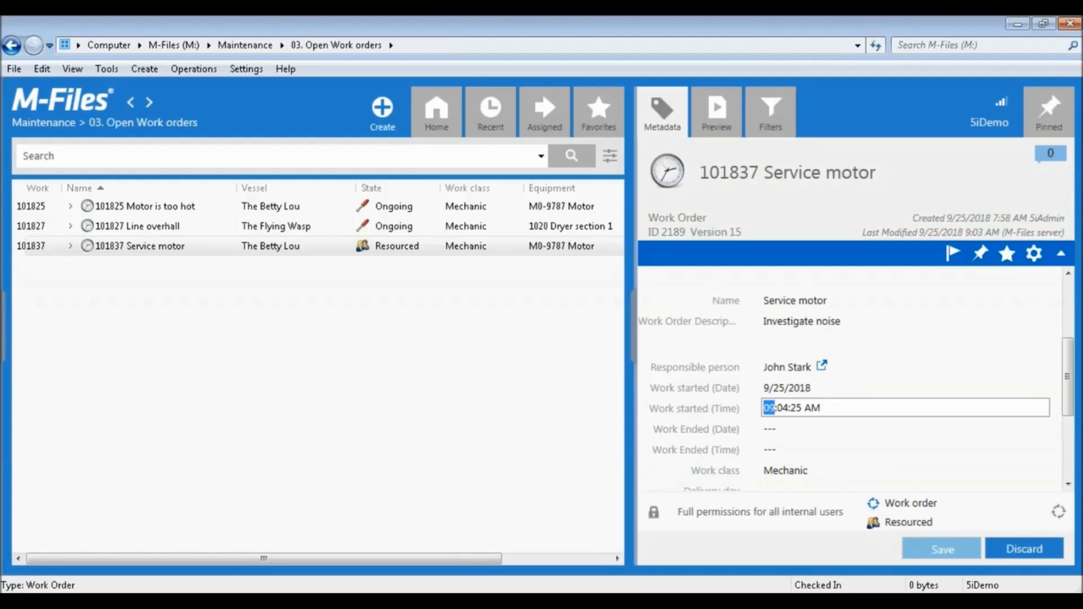
left_click(942, 550)
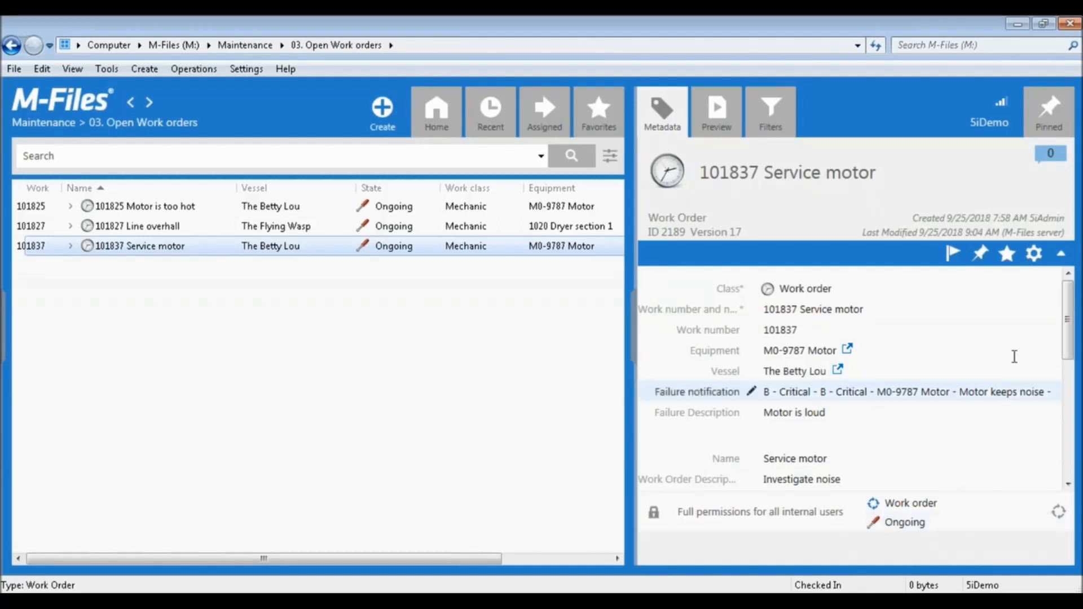
Set the work ended date and delivery day to 9/25/2018 and the end time to the current time, and save the order.
left_click_drag(1068, 333, 1071, 410)
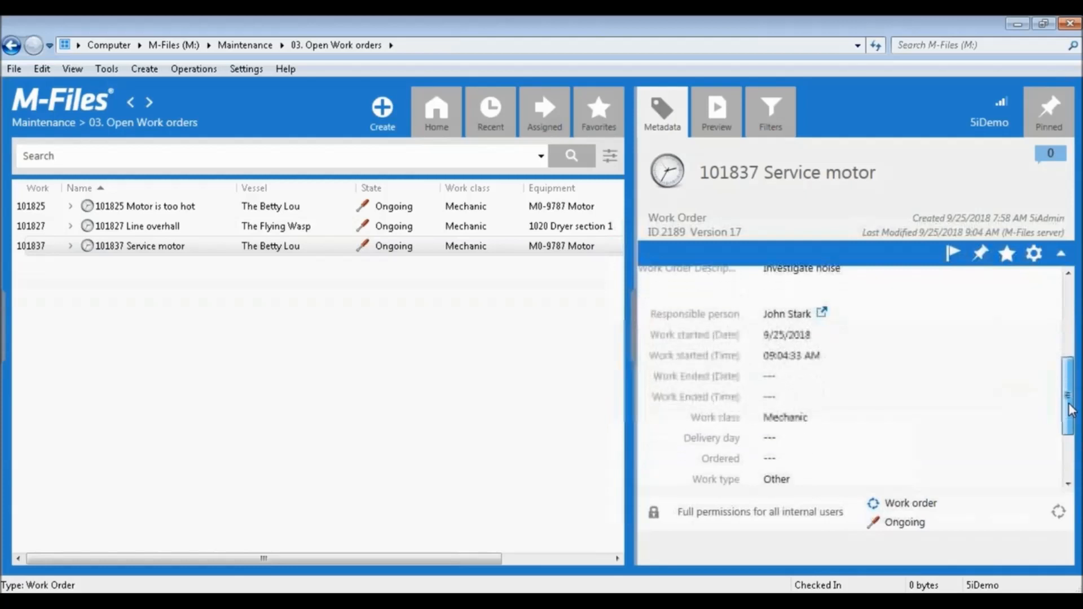
left_click(803, 375)
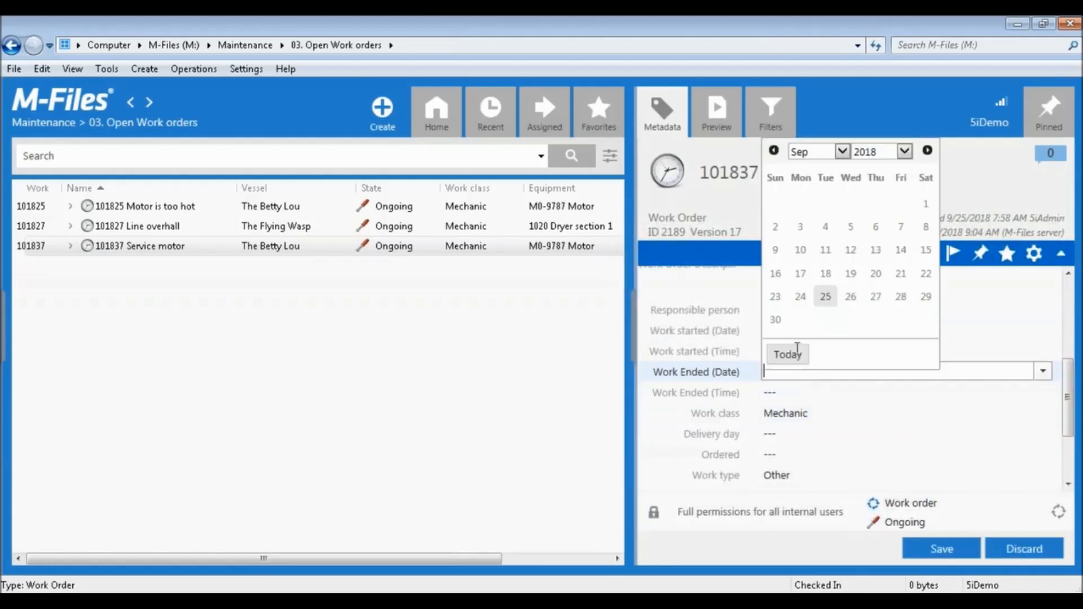
left_click(797, 350)
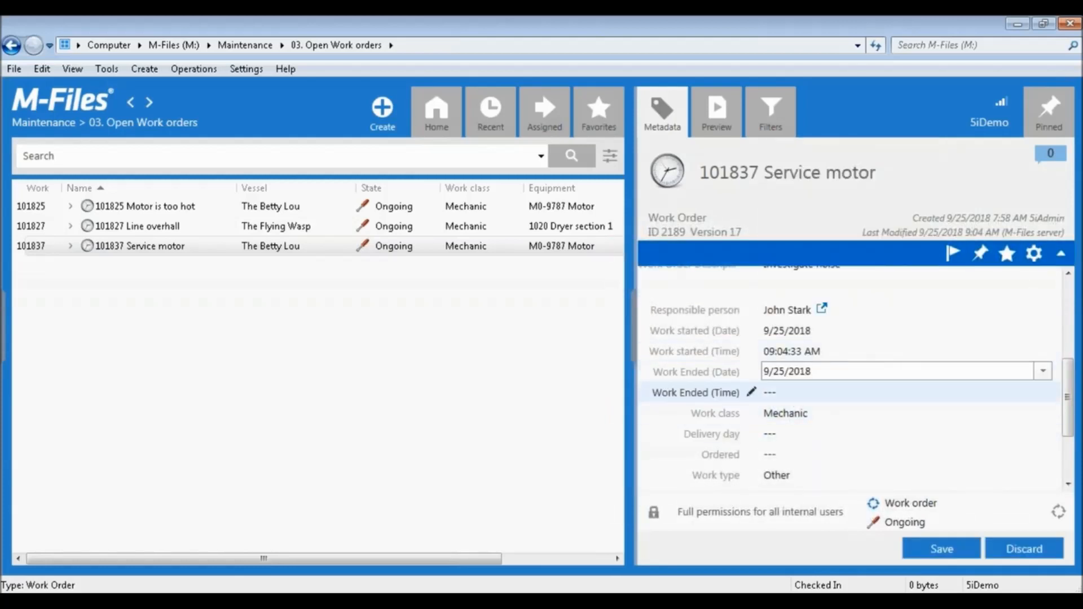
left_click(795, 394)
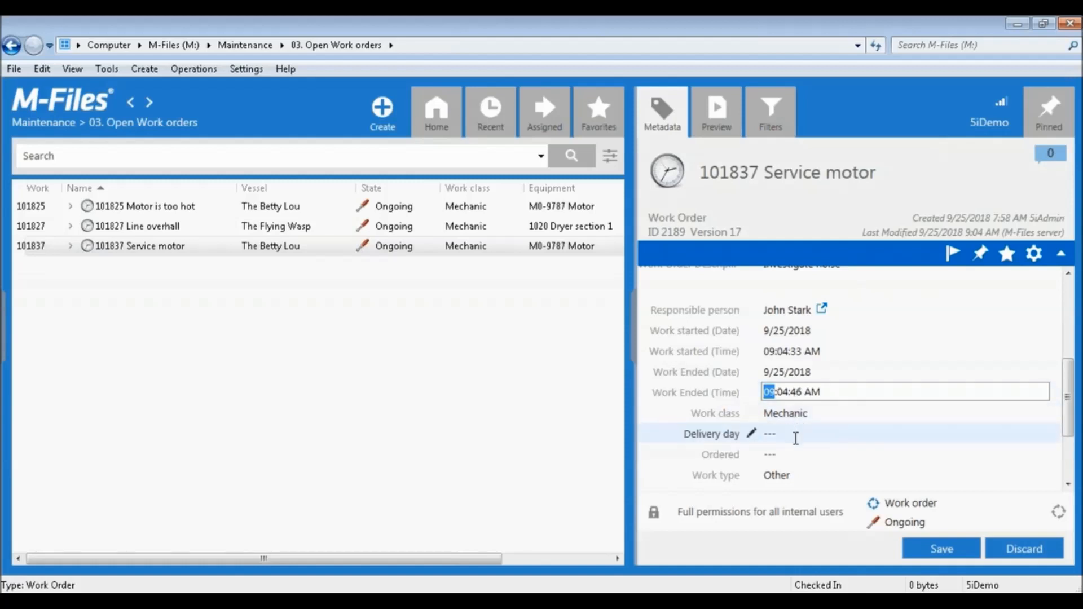
left_click(796, 437)
left_click(790, 410)
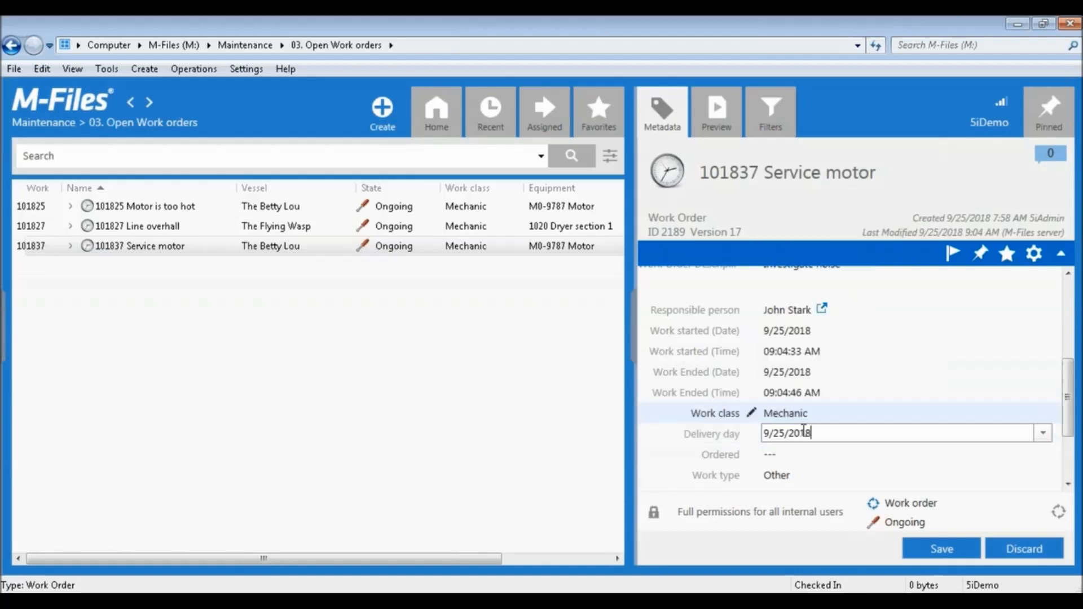
left_click(942, 549)
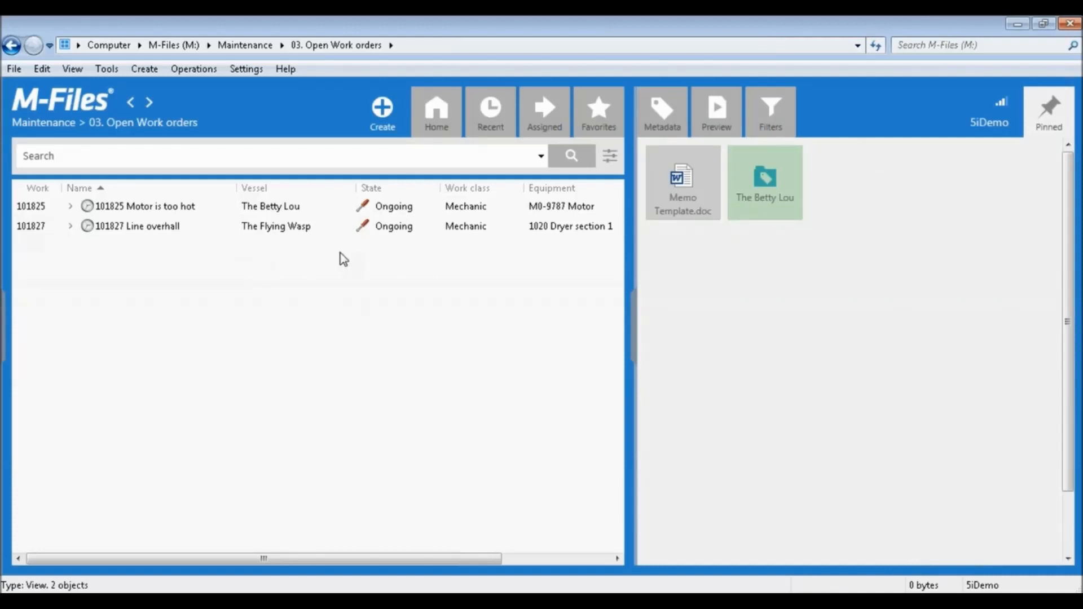
Return to the home view, open 03A. All Work Orders, and select the Service motor work order.
left_click(436, 113)
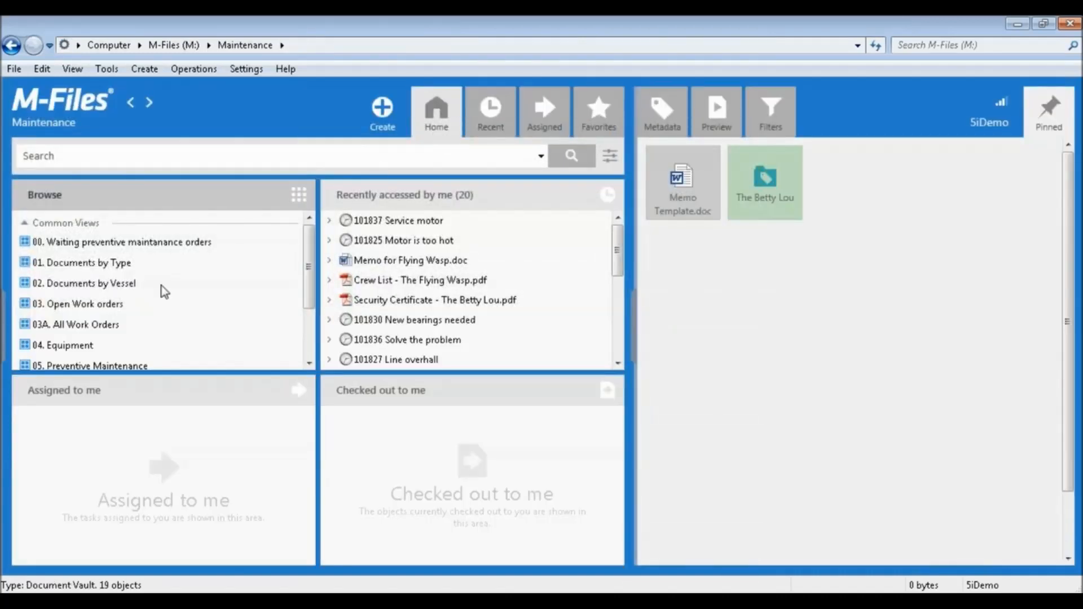
left_click(85, 327)
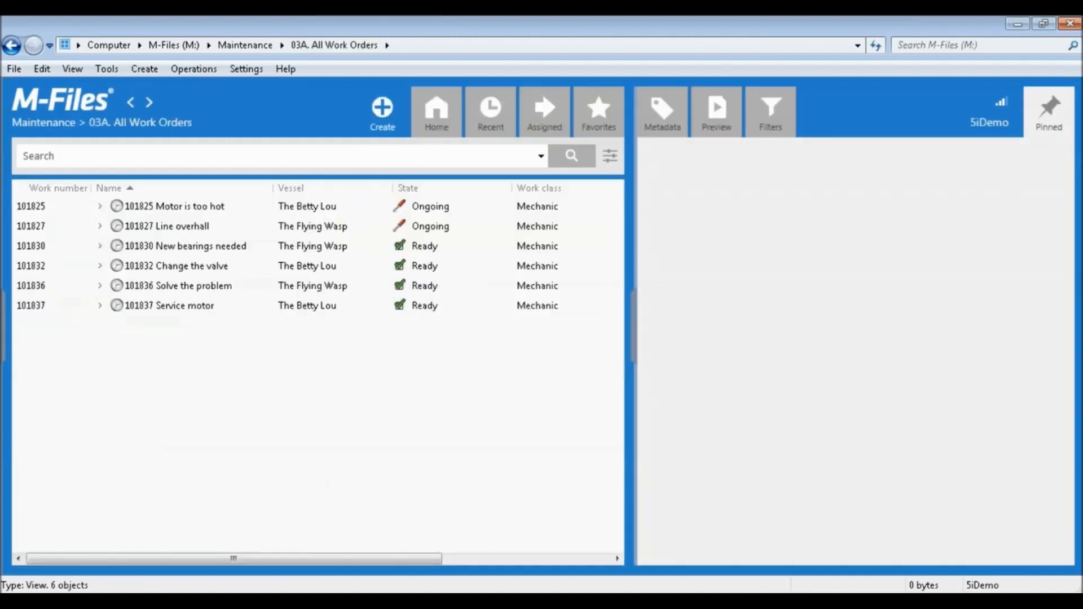
left_click(179, 309)
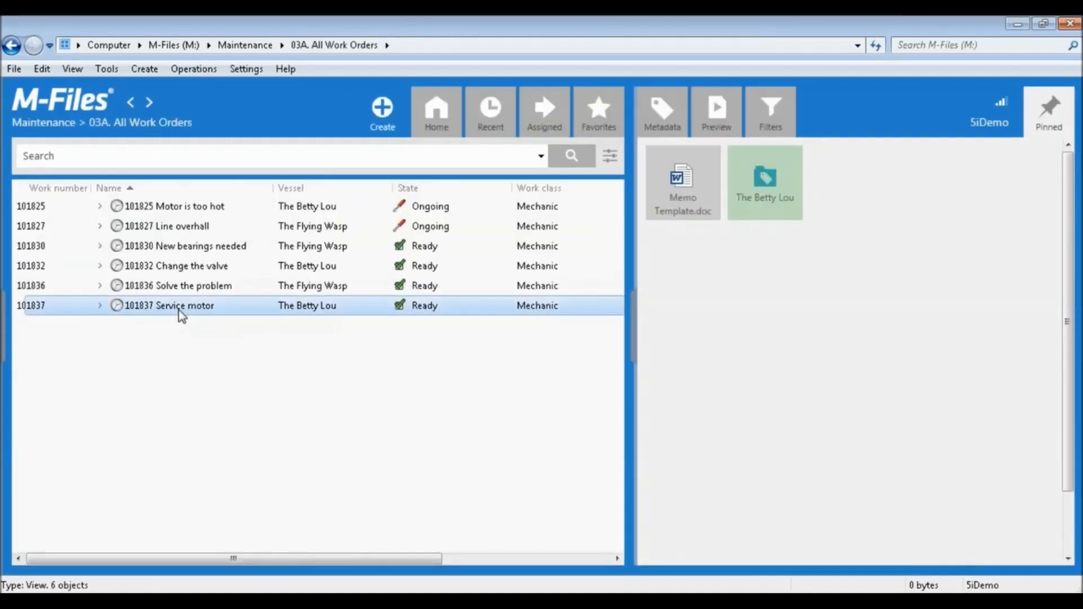